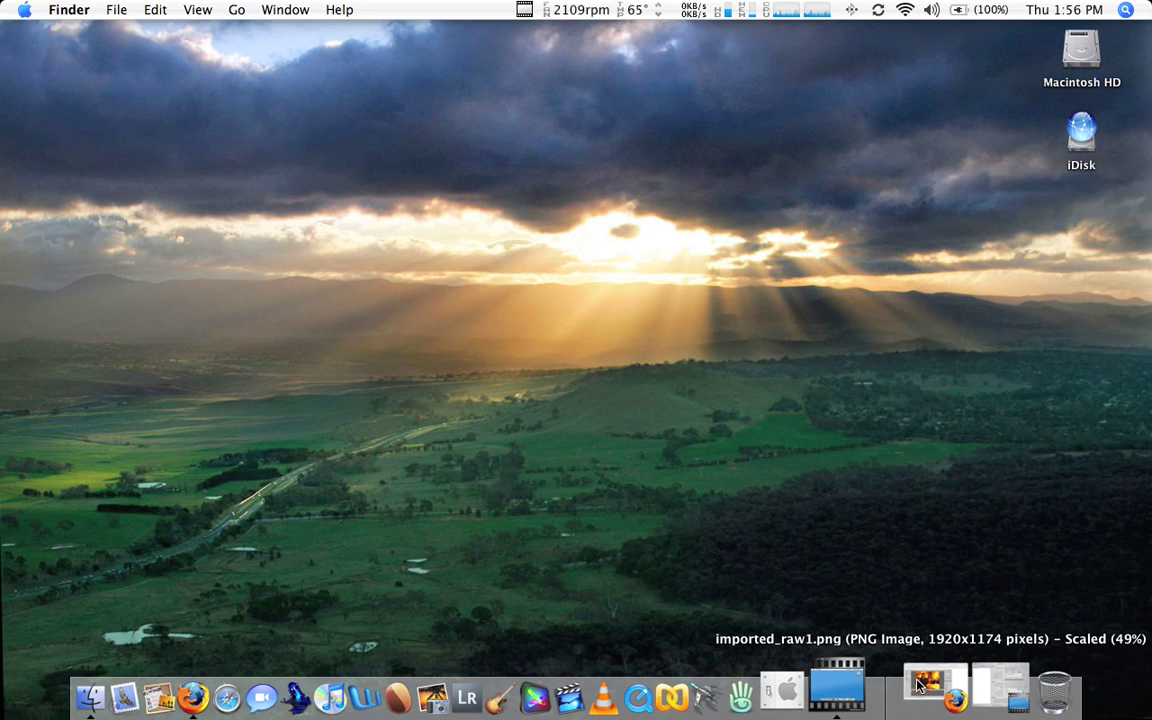
Bring Firefox back and close the imported_raw1.png tab to return to the Aperture review blog post
{"action": "left_click", "coordinate": [920, 686]}
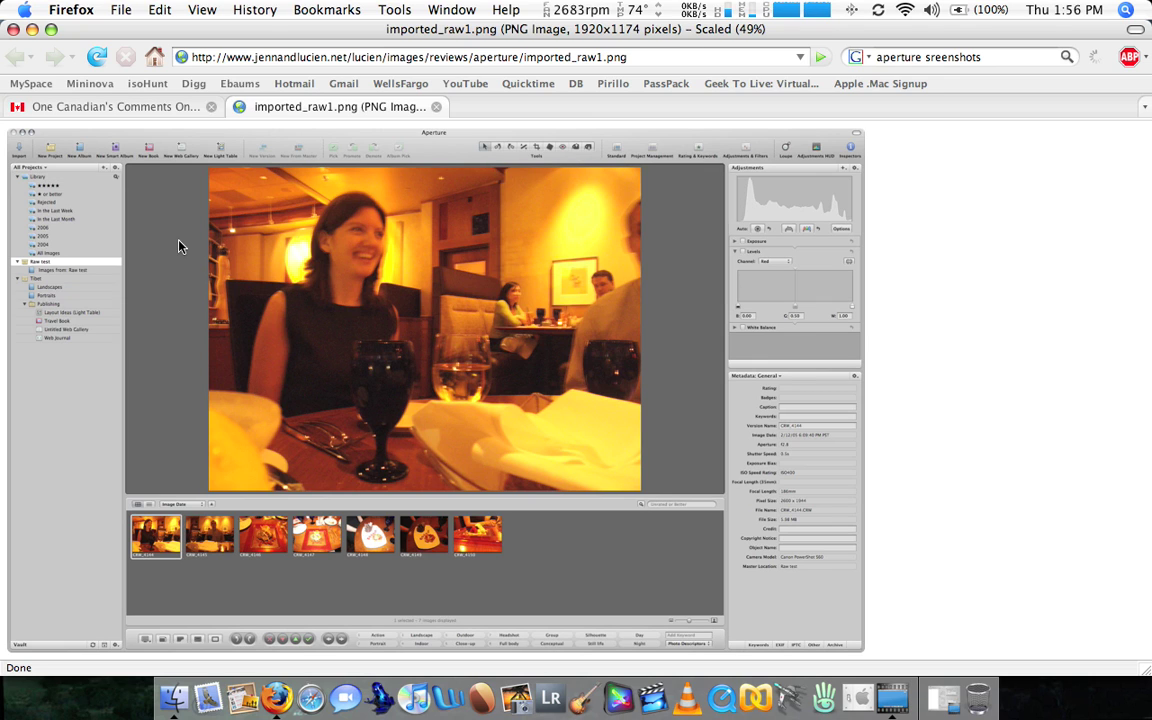
{"action": "left_click", "coordinate": [436, 107]}
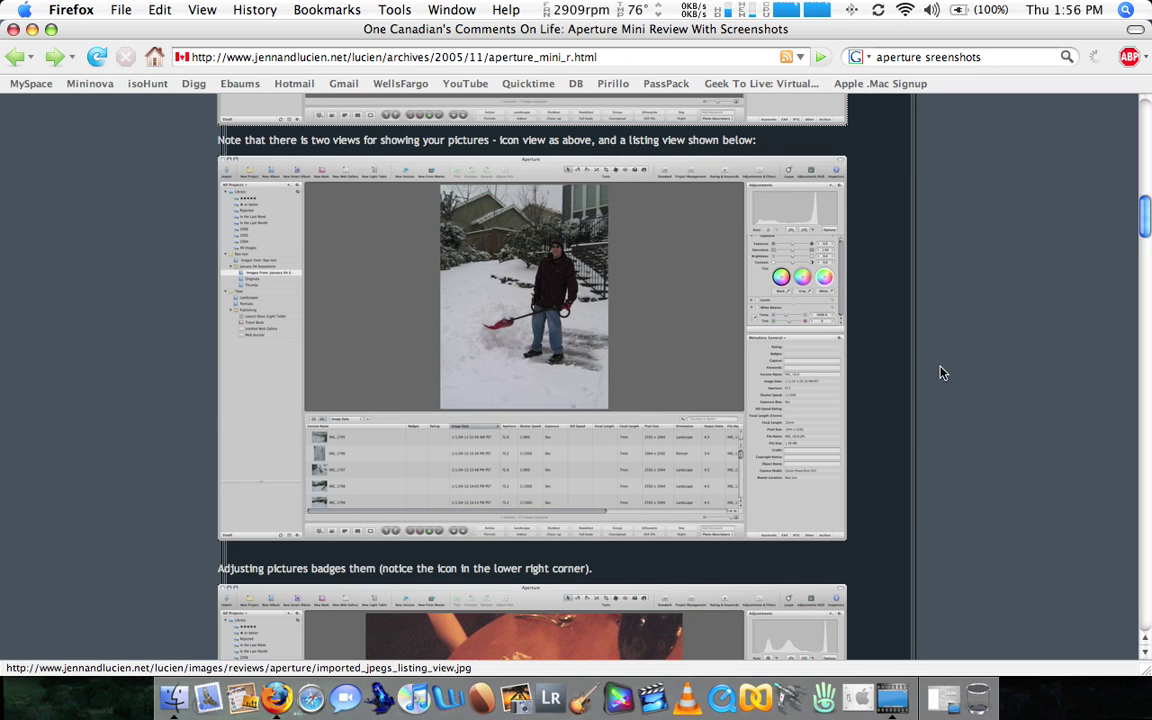
{"action": "scroll", "coordinate": [946, 373], "scroll_direction": "down", "scroll_amount": 4}
{"action": "scroll", "coordinate": [946, 373], "scroll_direction": "down", "scroll_amount": 6}
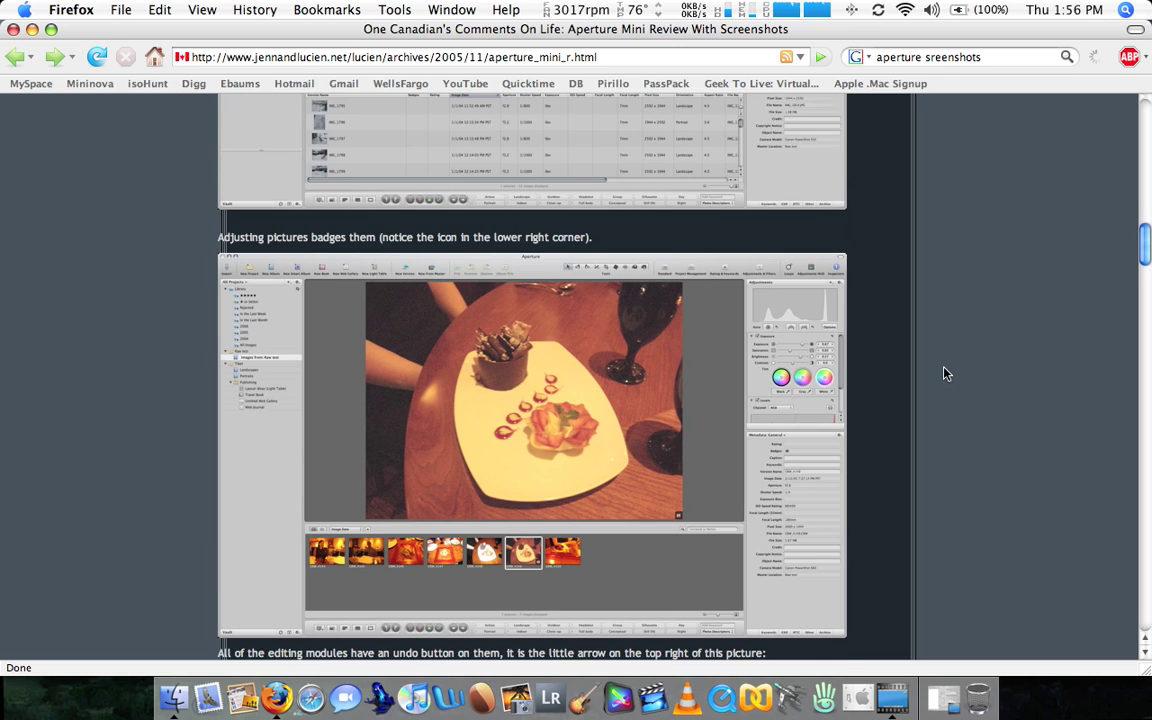
Scroll through the Aperture review post, then hide Firefox with Cmd+H to show the Finder desktop
{"action": "scroll", "coordinate": [698, 372], "scroll_direction": "down", "scroll_amount": 7}
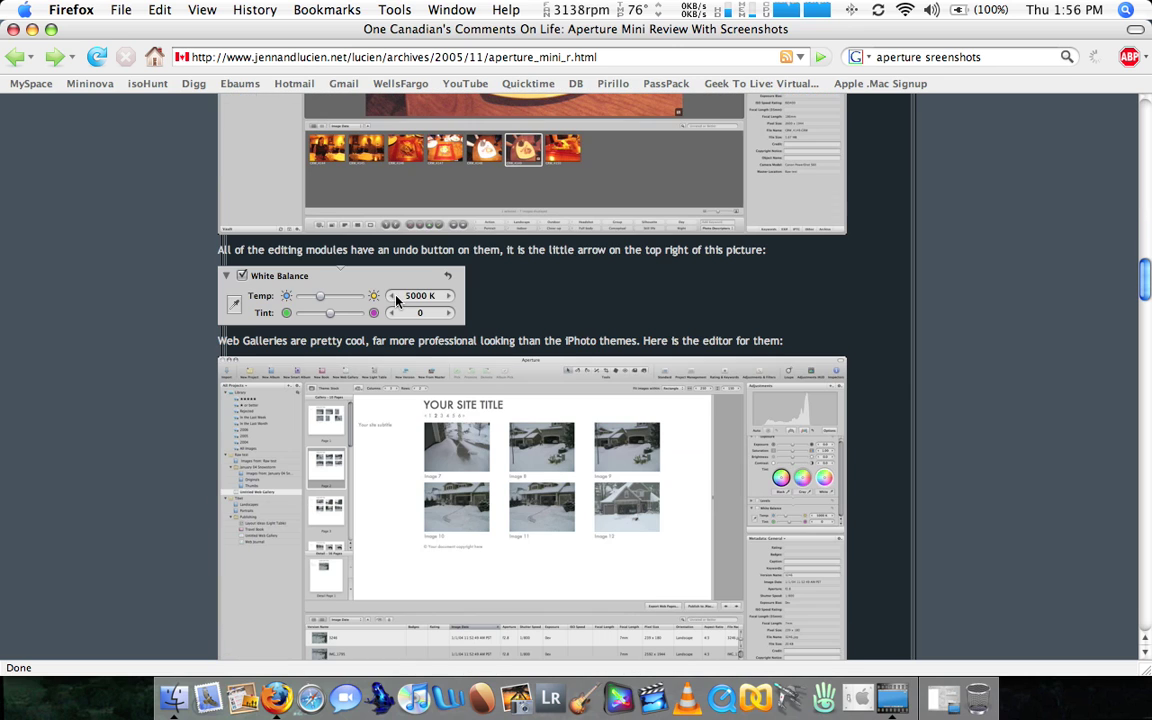
{"action": "scroll", "coordinate": [820, 380], "scroll_direction": "down", "scroll_amount": 4}
{"action": "scroll", "coordinate": [866, 385], "scroll_direction": "down", "scroll_amount": 12}
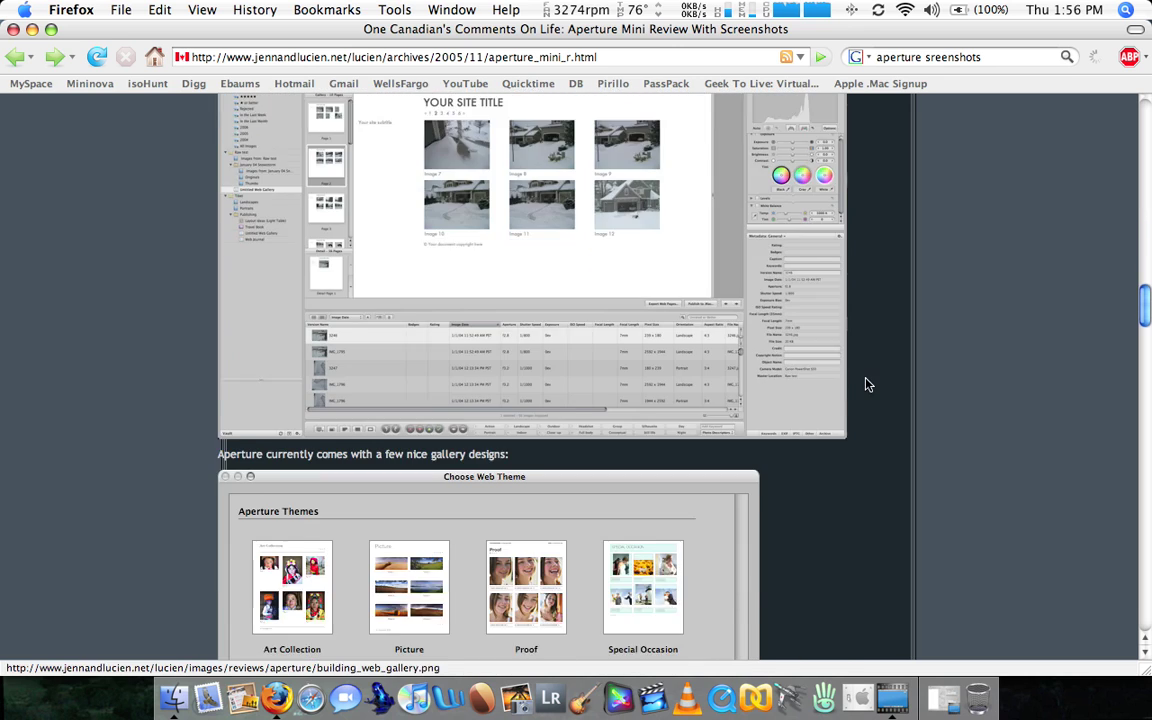
{"action": "scroll", "coordinate": [866, 385], "scroll_direction": "down", "scroll_amount": 8}
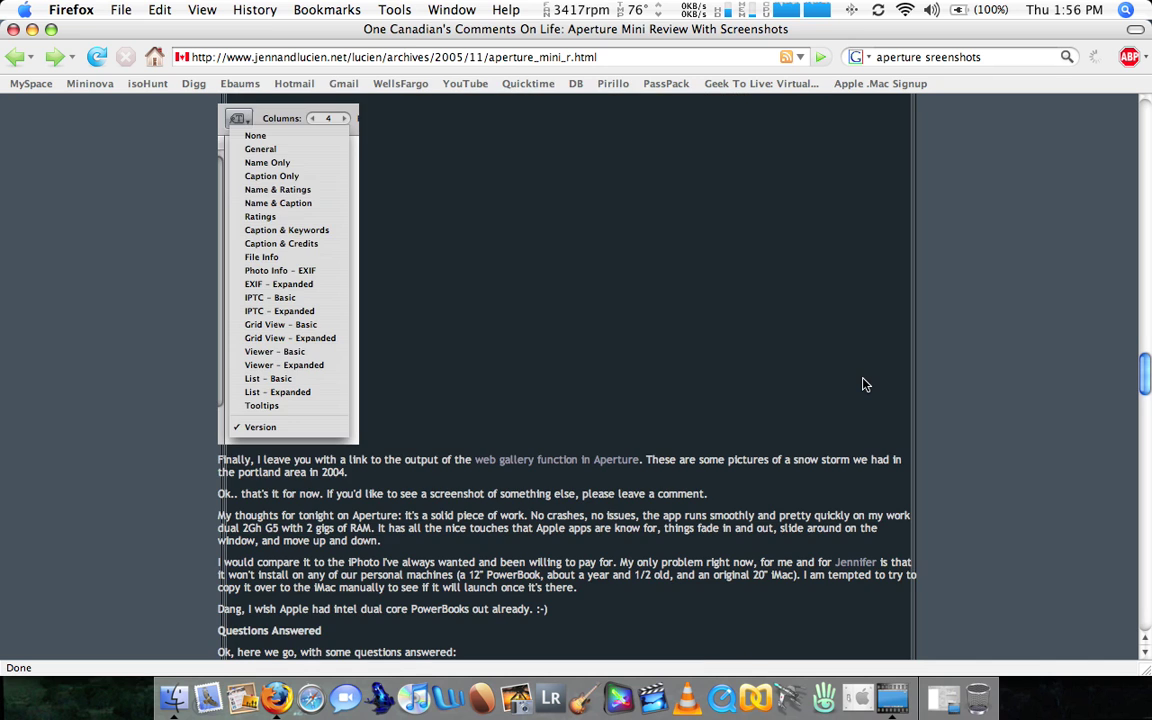
{"action": "scroll", "coordinate": [661, 337], "scroll_direction": "up", "scroll_amount": 4}
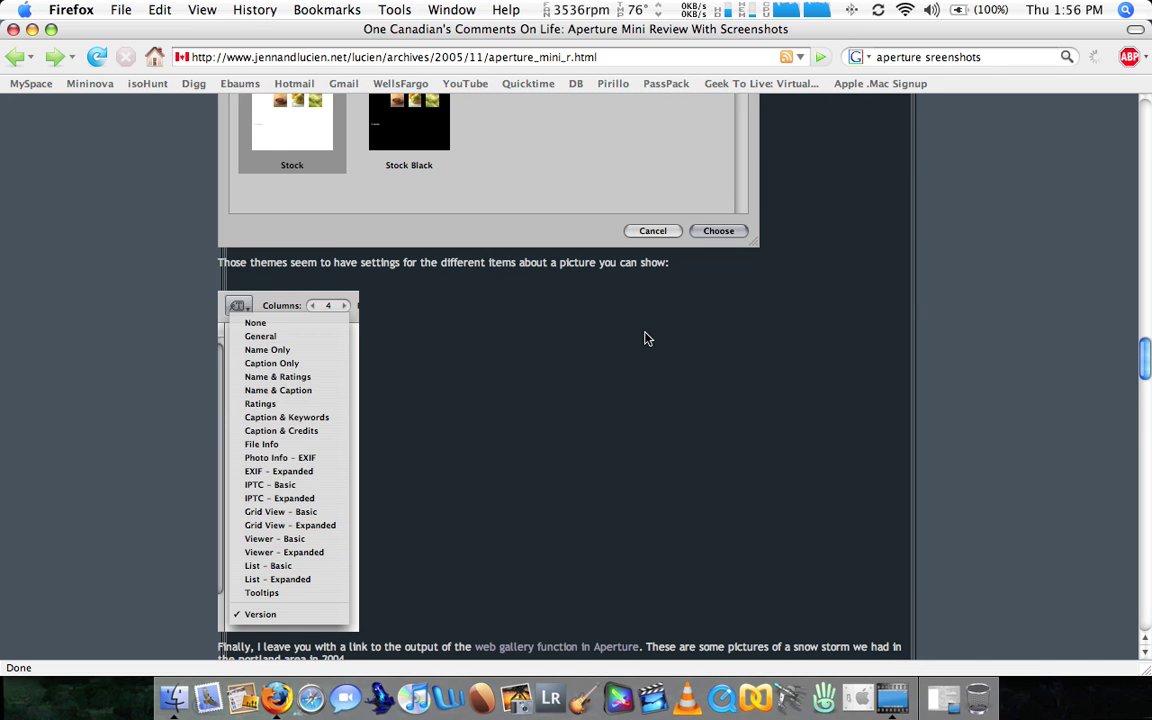
{"action": "key", "text": "super+h"}
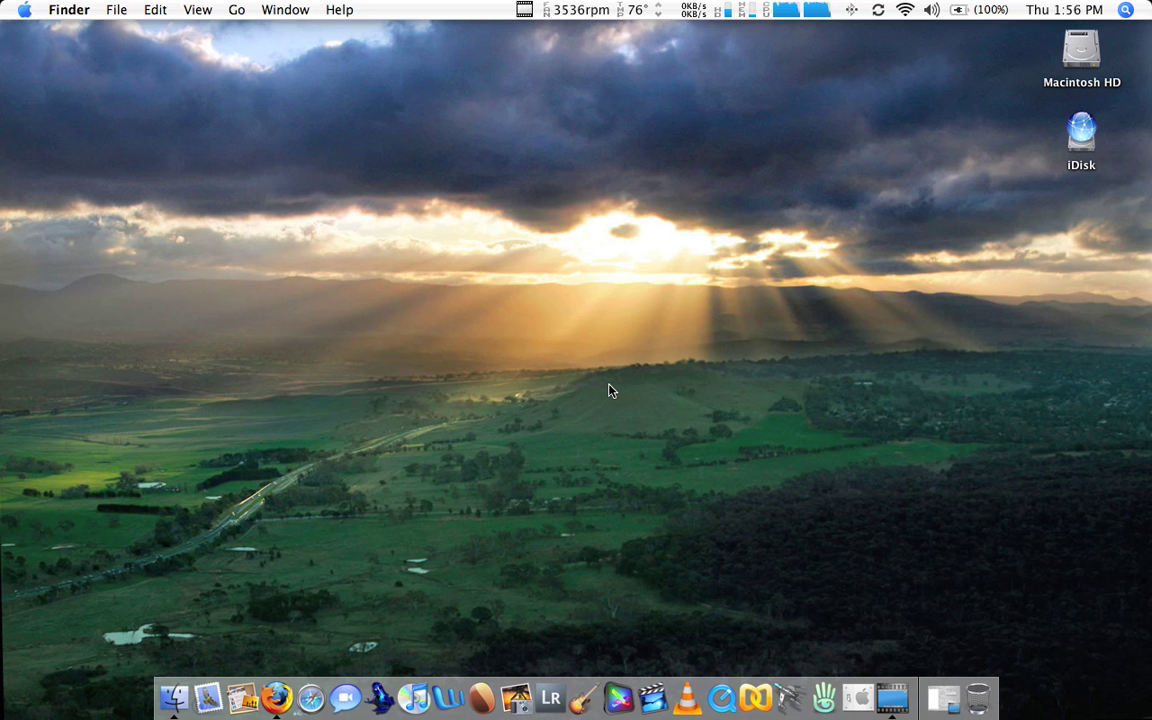
Launch Lightroom from the Dock and cycle its screen modes and grid cell badges
{"action": "left_click", "coordinate": [549, 682]}
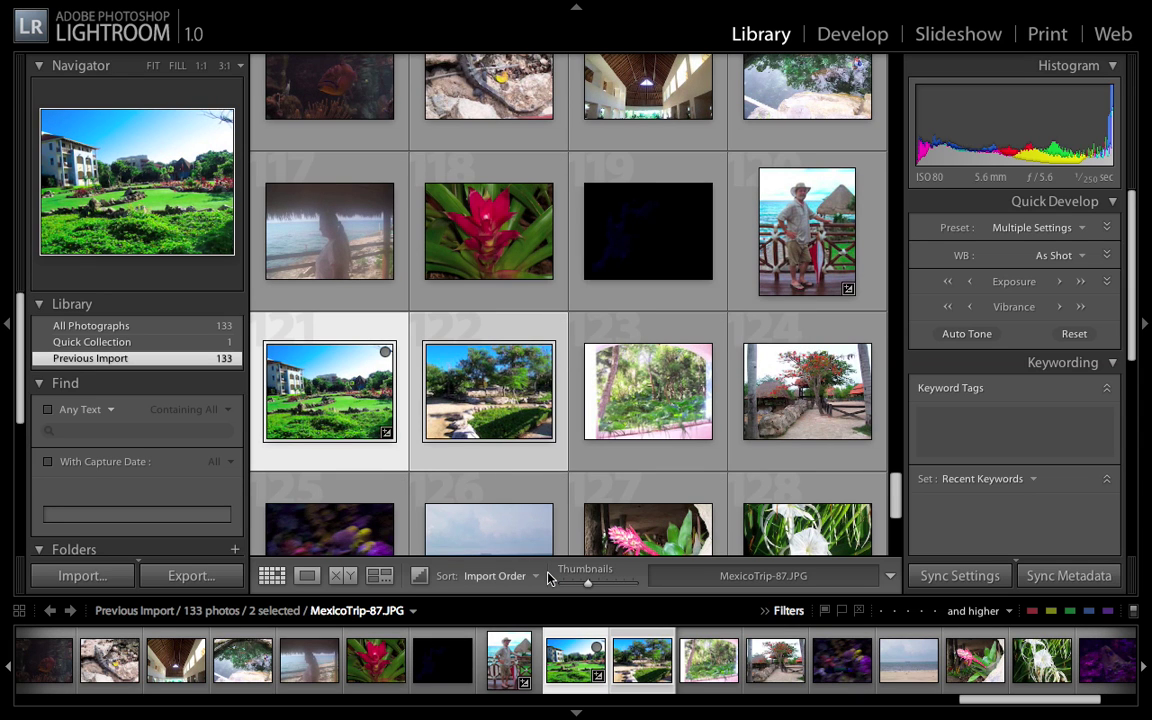
{"action": "key", "text": "f"}
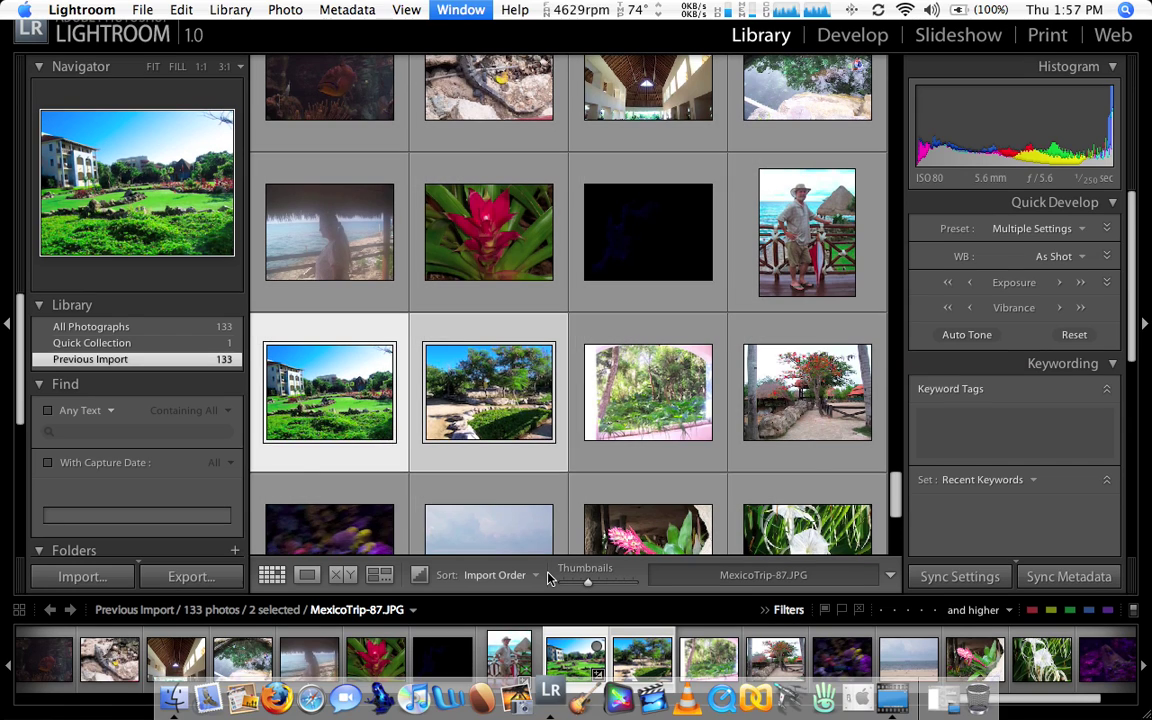
{"action": "key", "text": "f"}
{"action": "key", "text": "j"}
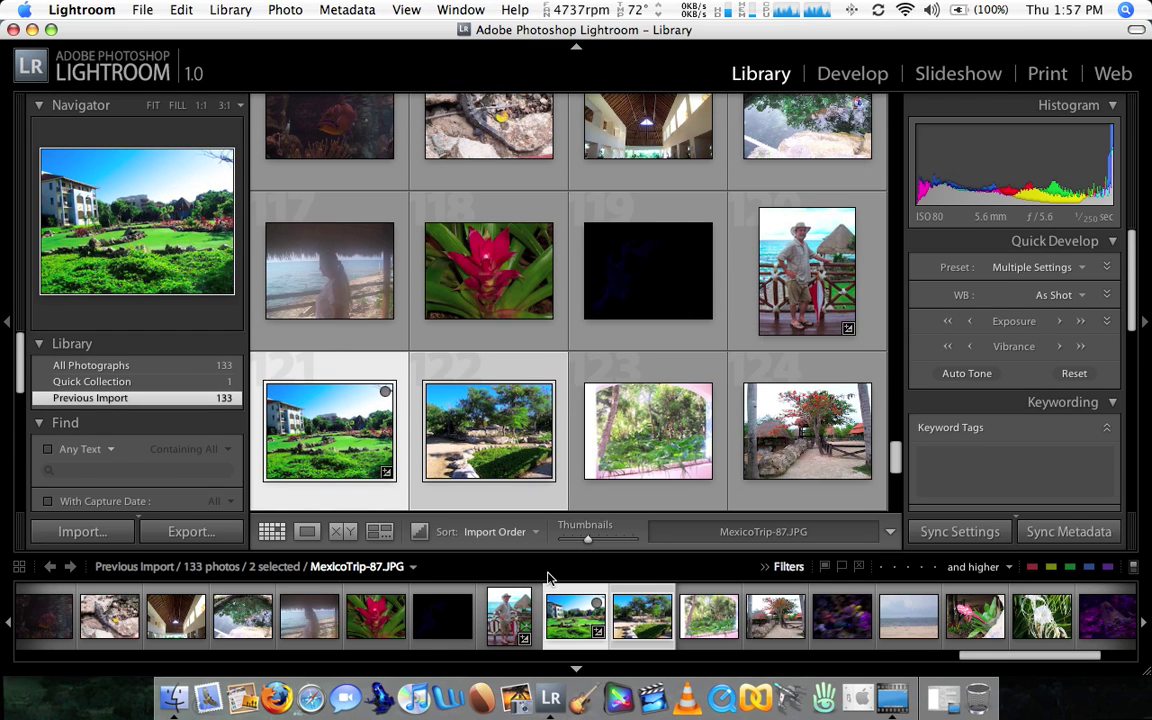
{"action": "key", "text": "f"}
{"action": "key", "text": "j"}
Switch to plain full-screen mode and open MexicoTrip-87.JPG in Loupe view, collapsing the Find section
{"action": "key", "text": "f"}
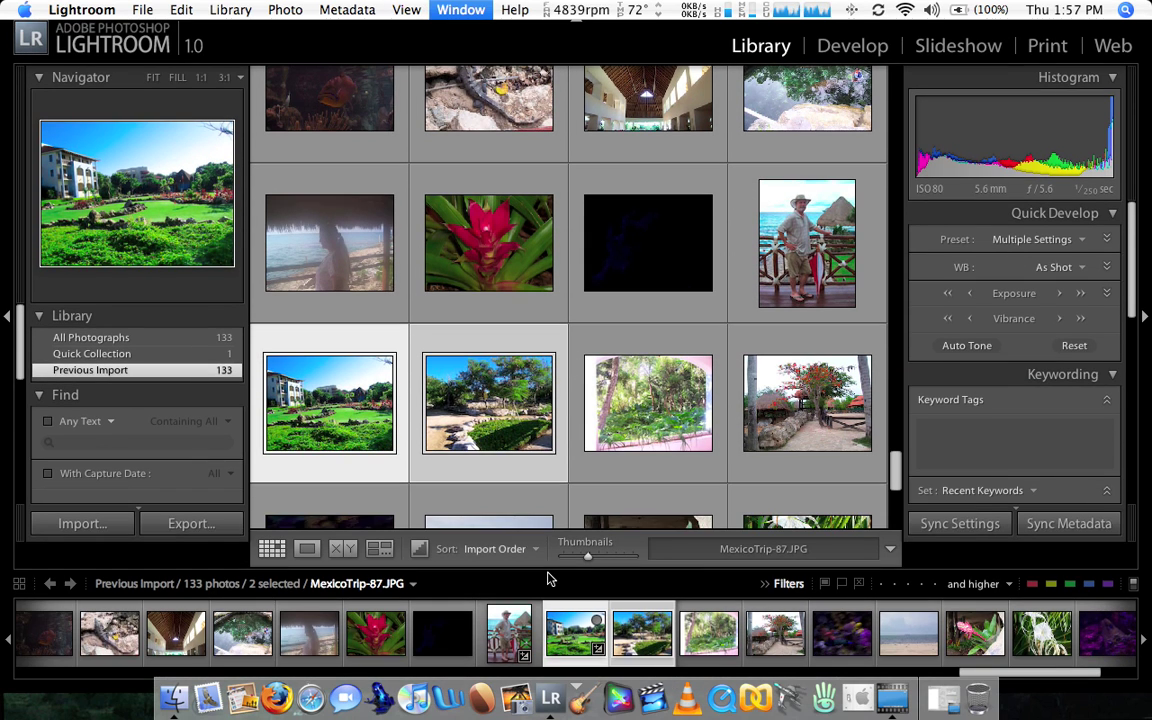
{"action": "key", "text": "f"}
{"action": "key", "text": "j"}
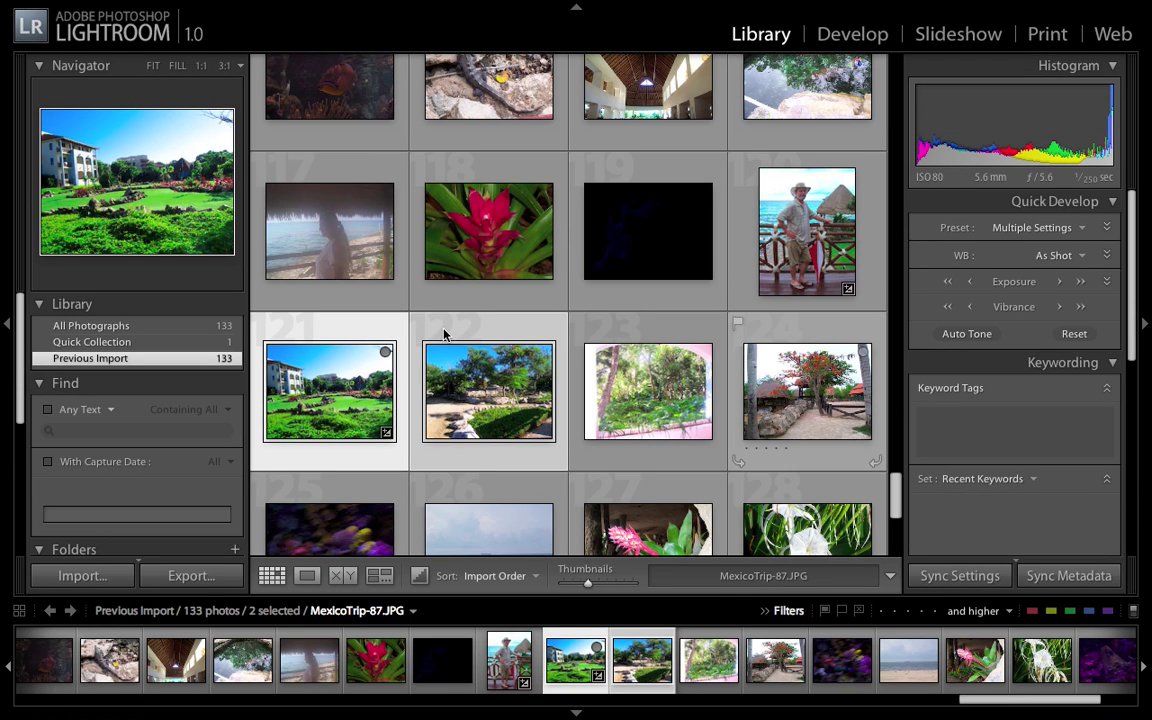
{"action": "double_click", "coordinate": [313, 389]}
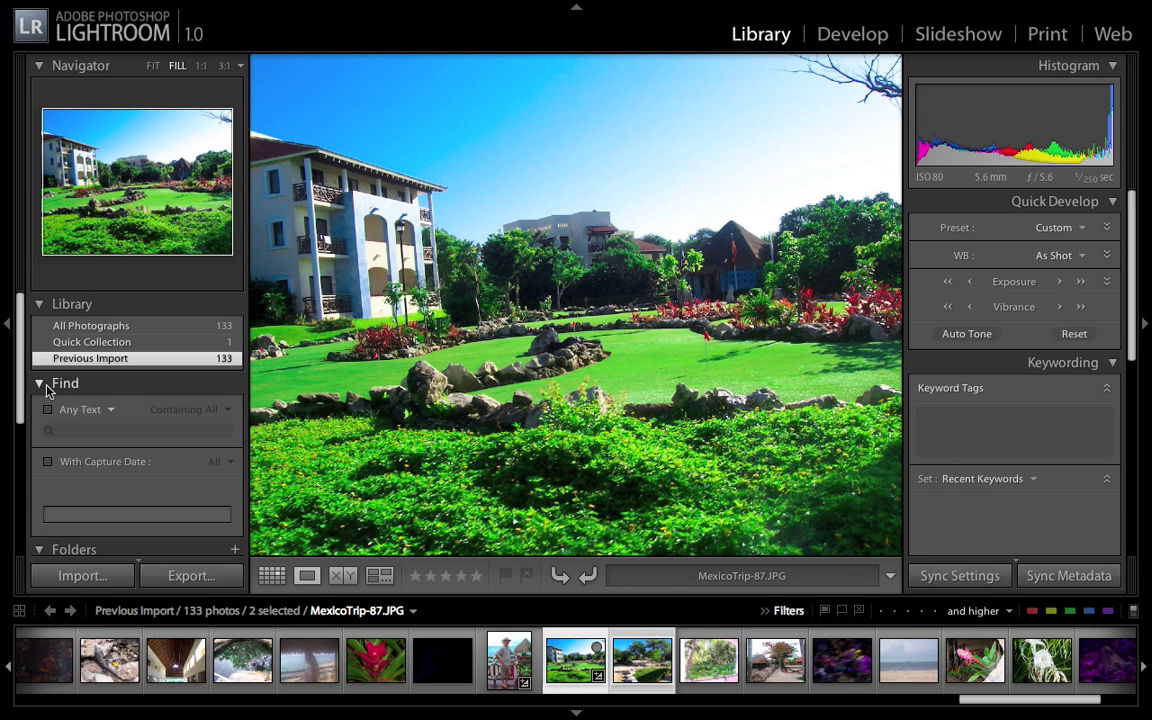
{"action": "left_click", "coordinate": [40, 383]}
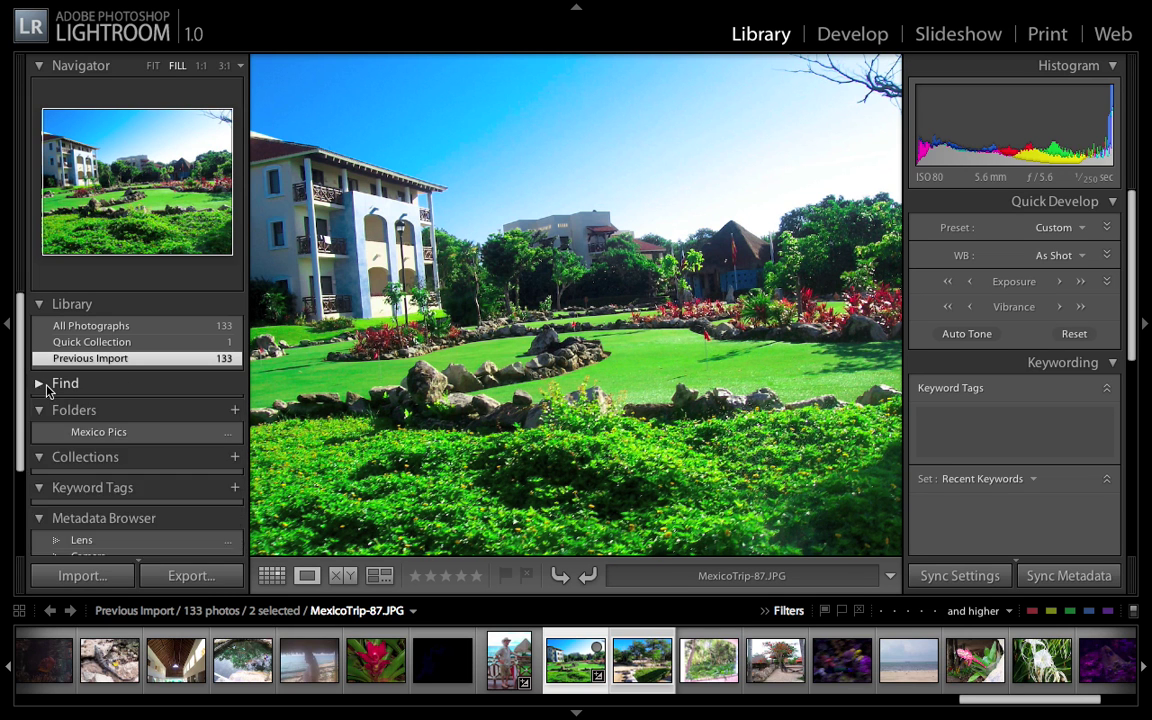
{"action": "left_click", "coordinate": [866, 44]}
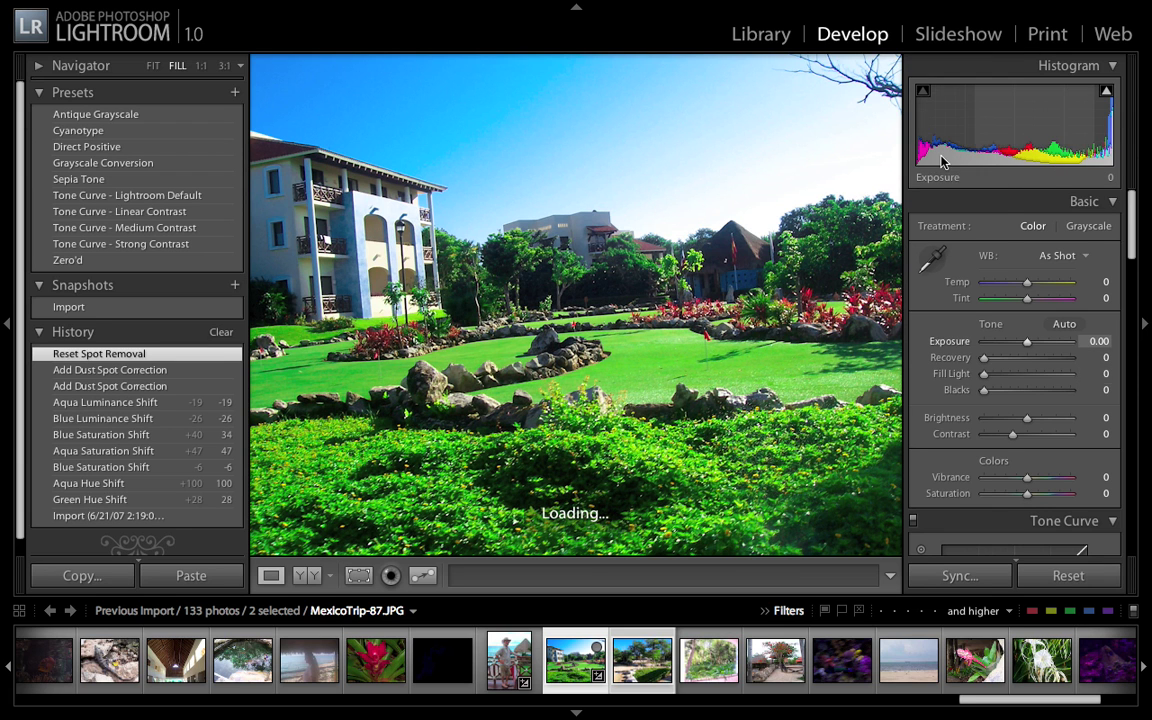
{"action": "scroll", "coordinate": [1006, 260], "scroll_direction": "down", "scroll_amount": 10}
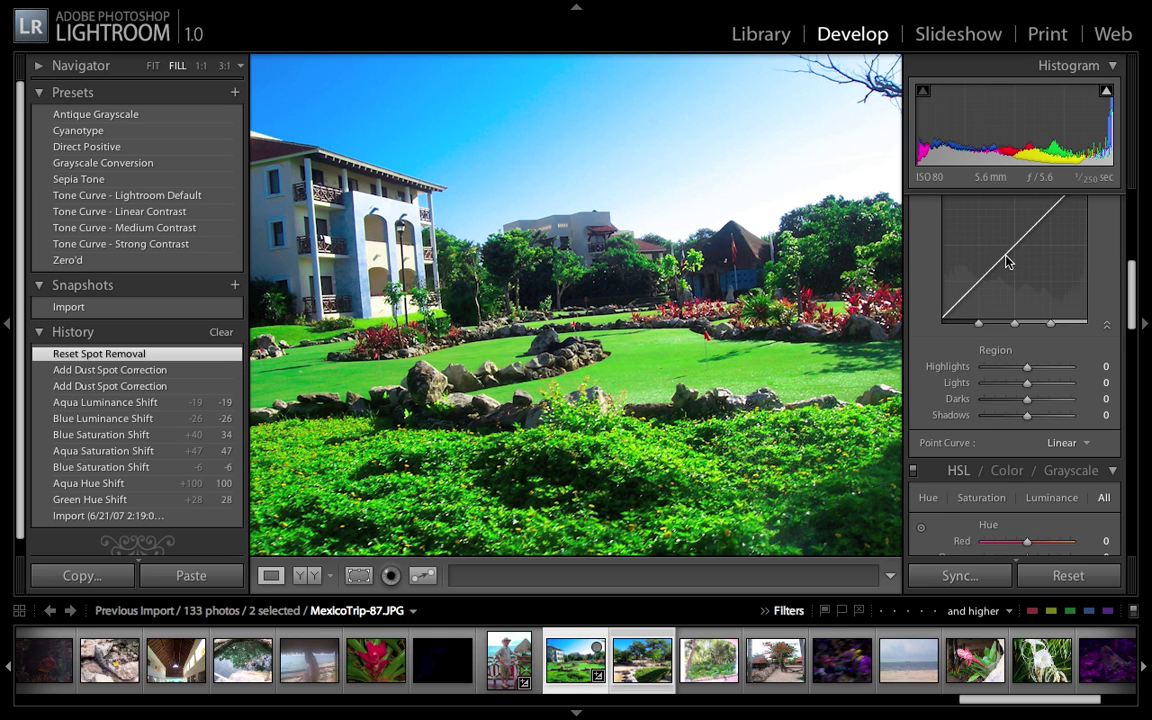
{"action": "scroll", "coordinate": [1005, 262], "scroll_direction": "down", "scroll_amount": 10}
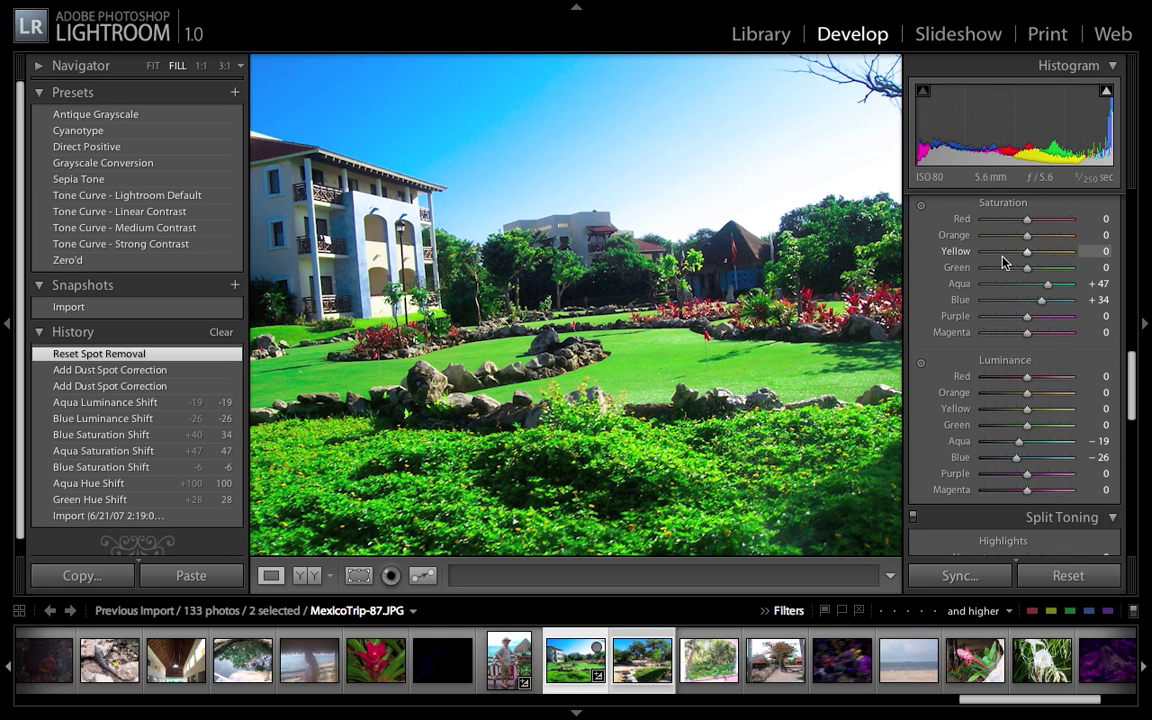
{"action": "scroll", "coordinate": [1005, 262], "scroll_direction": "down", "scroll_amount": 2}
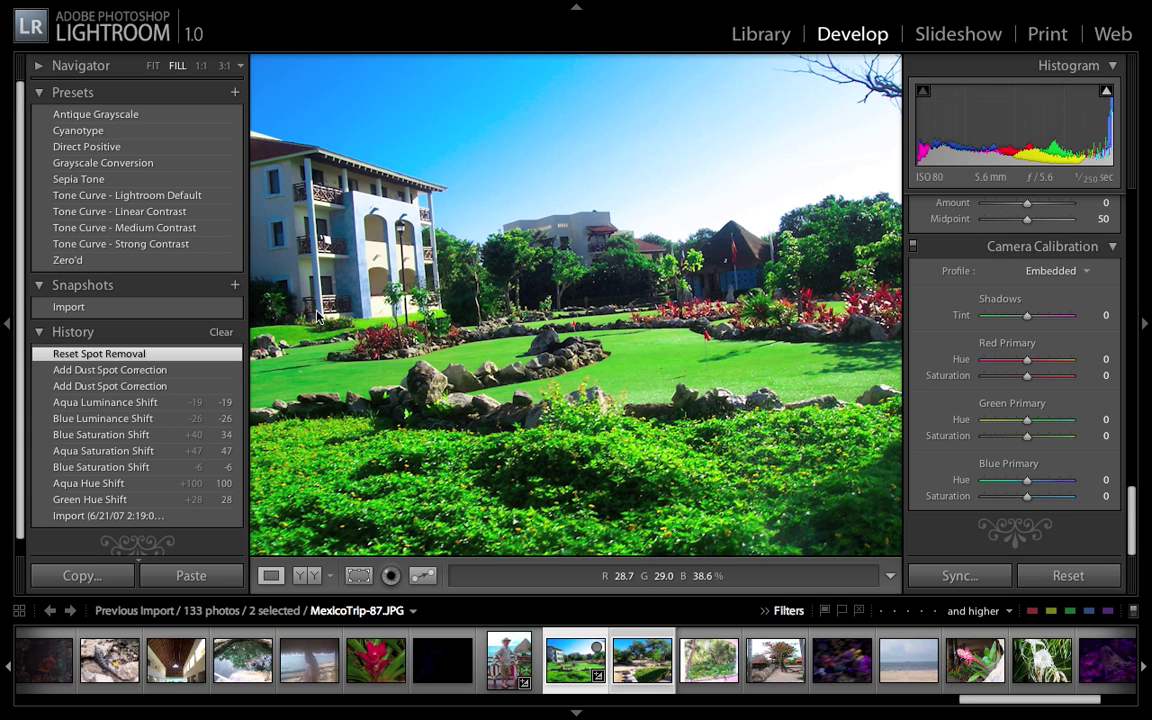
{"action": "scroll", "coordinate": [503, 660], "scroll_direction": "down", "scroll_amount": 4}
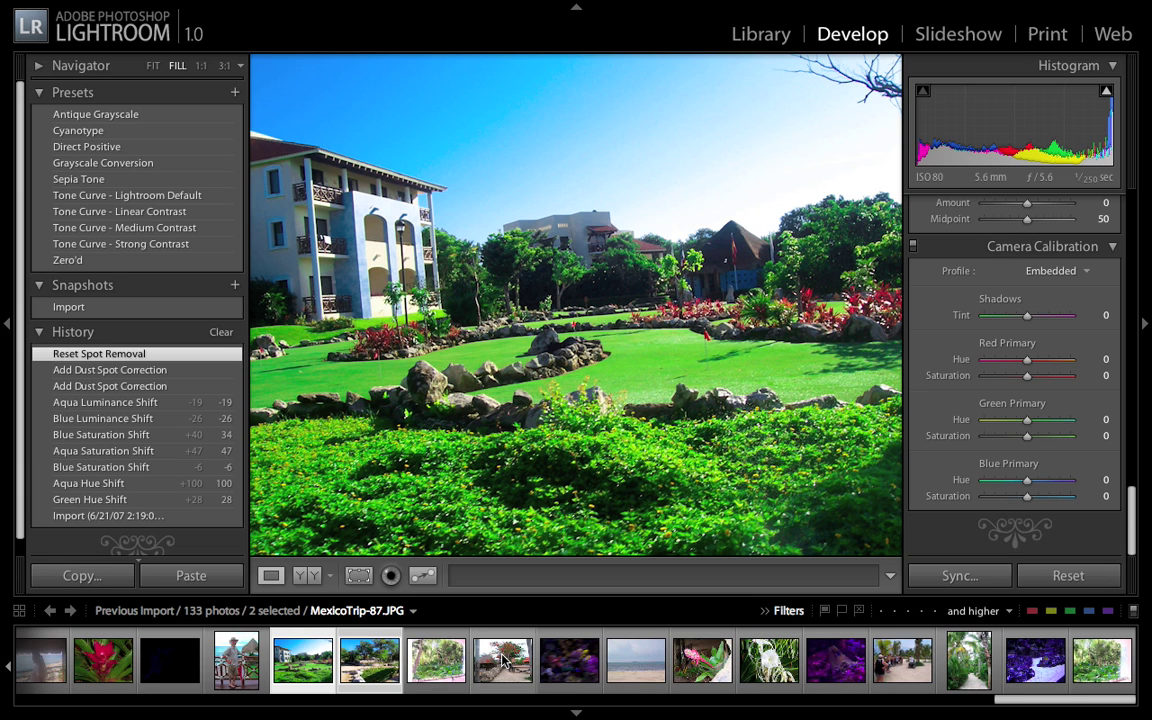
{"action": "scroll", "coordinate": [688, 676], "scroll_direction": "up", "scroll_amount": 5}
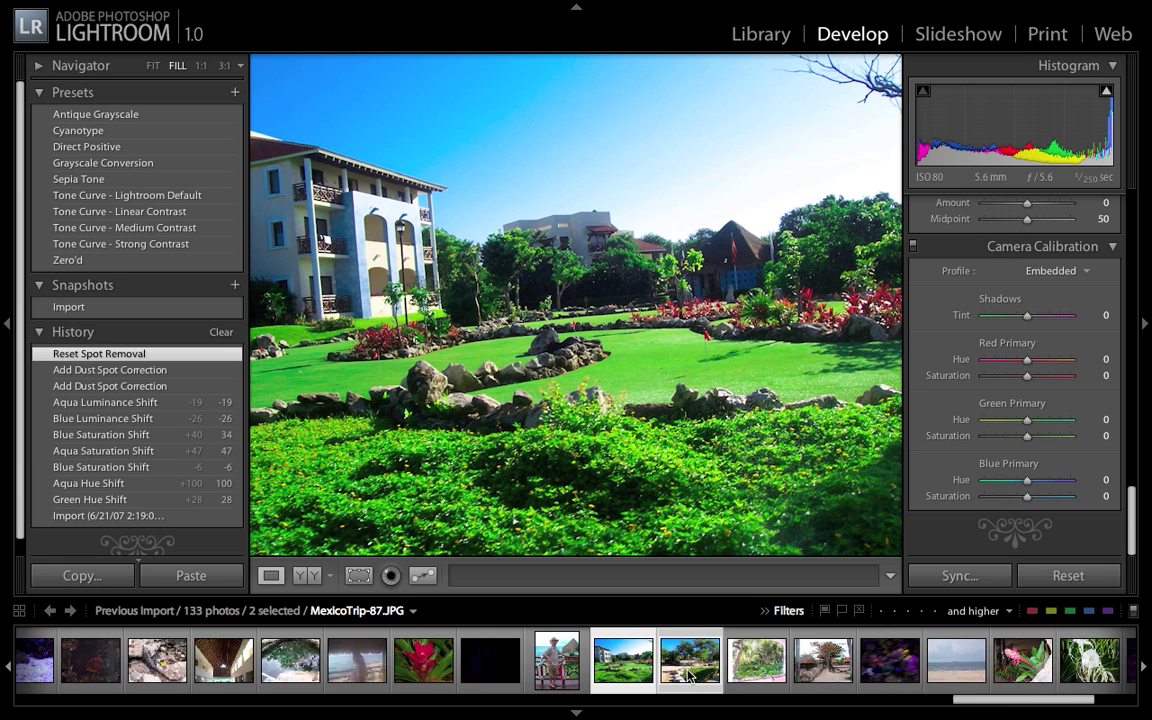
{"action": "scroll", "coordinate": [688, 676], "scroll_direction": "up", "scroll_amount": 8}
{"action": "scroll", "coordinate": [677, 673], "scroll_direction": "up", "scroll_amount": 6}
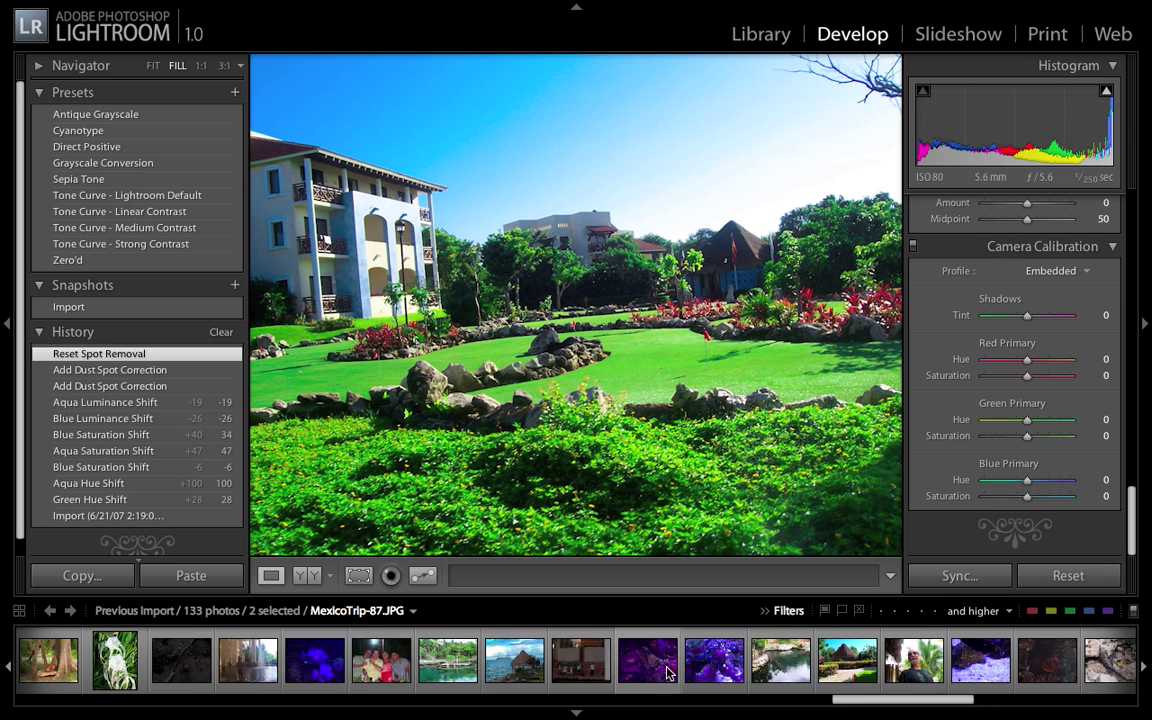
{"action": "scroll", "coordinate": [632, 672], "scroll_direction": "up", "scroll_amount": 5}
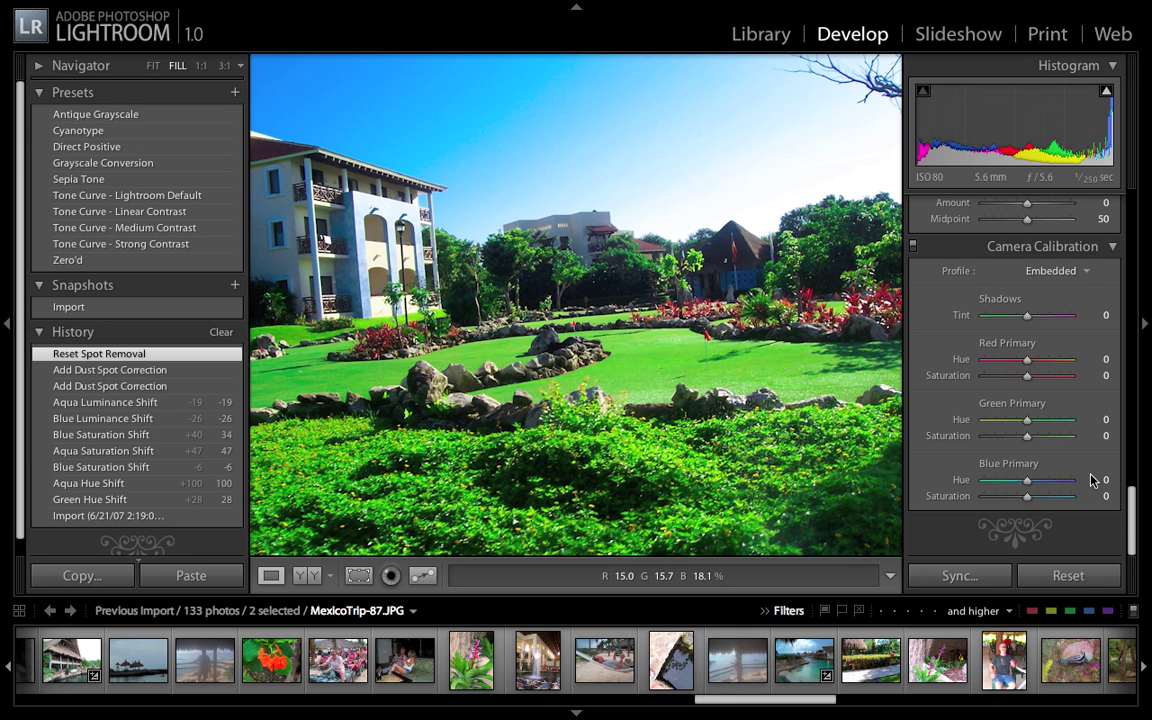
{"action": "scroll", "coordinate": [960, 400], "scroll_direction": "up", "scroll_amount": 10}
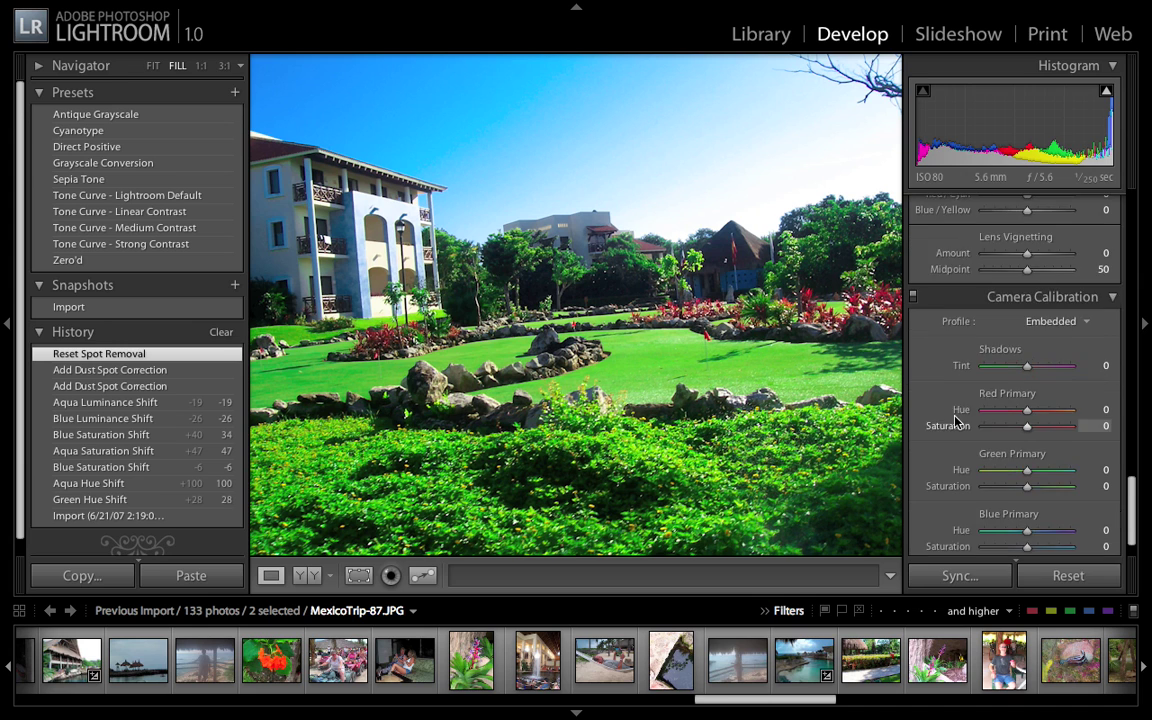
{"action": "scroll", "coordinate": [950, 422], "scroll_direction": "up", "scroll_amount": 10}
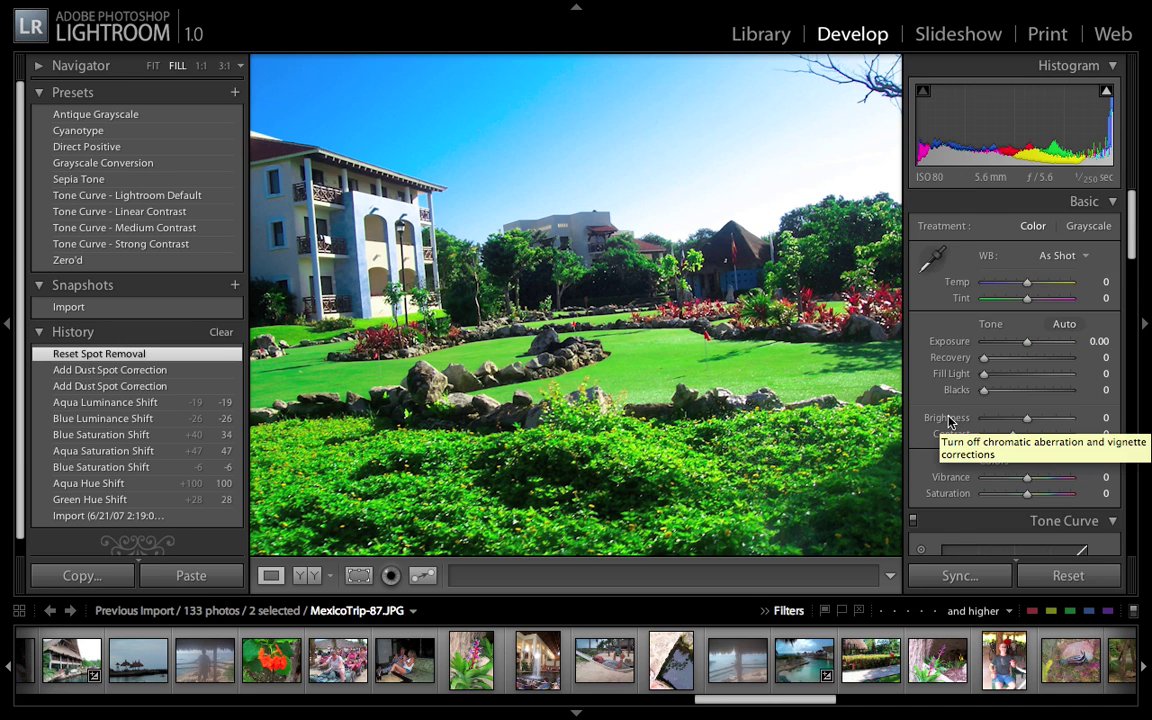
{"action": "scroll", "coordinate": [950, 422], "scroll_direction": "down", "scroll_amount": 8}
{"action": "scroll", "coordinate": [949, 423], "scroll_direction": "up", "scroll_amount": 5}
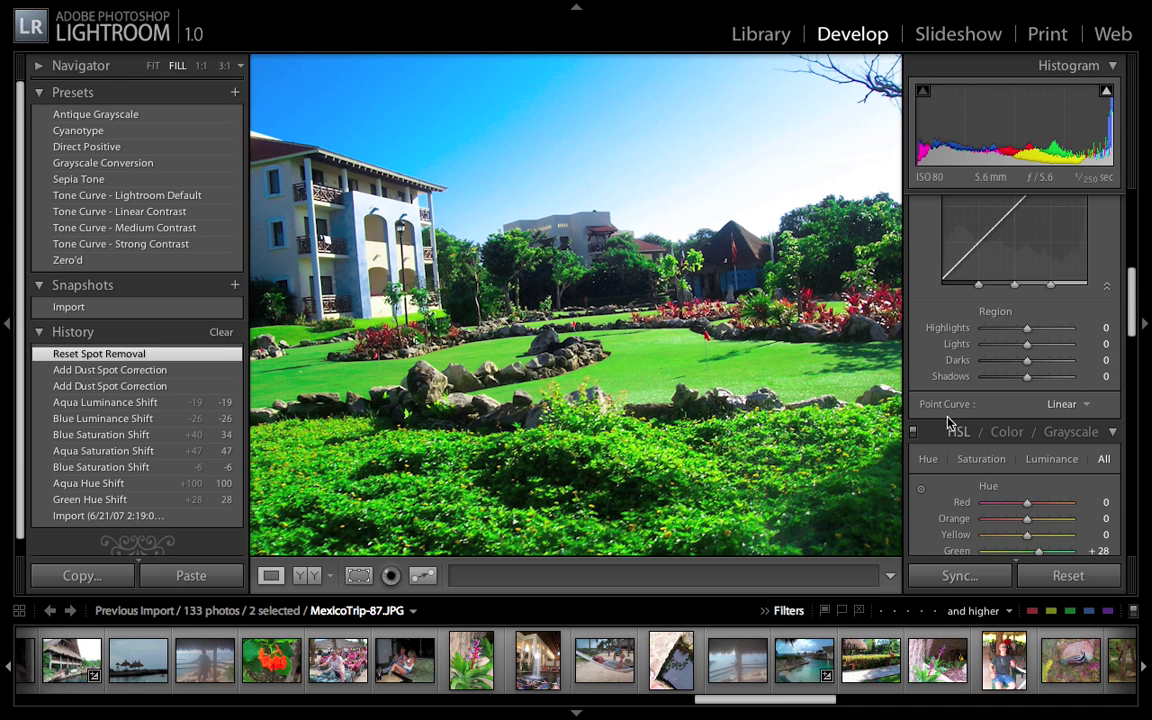
{"action": "scroll", "coordinate": [949, 423], "scroll_direction": "up", "scroll_amount": 5}
{"action": "scroll", "coordinate": [940, 390], "scroll_direction": "down", "scroll_amount": 3}
{"action": "scroll", "coordinate": [936, 383], "scroll_direction": "down", "scroll_amount": 8}
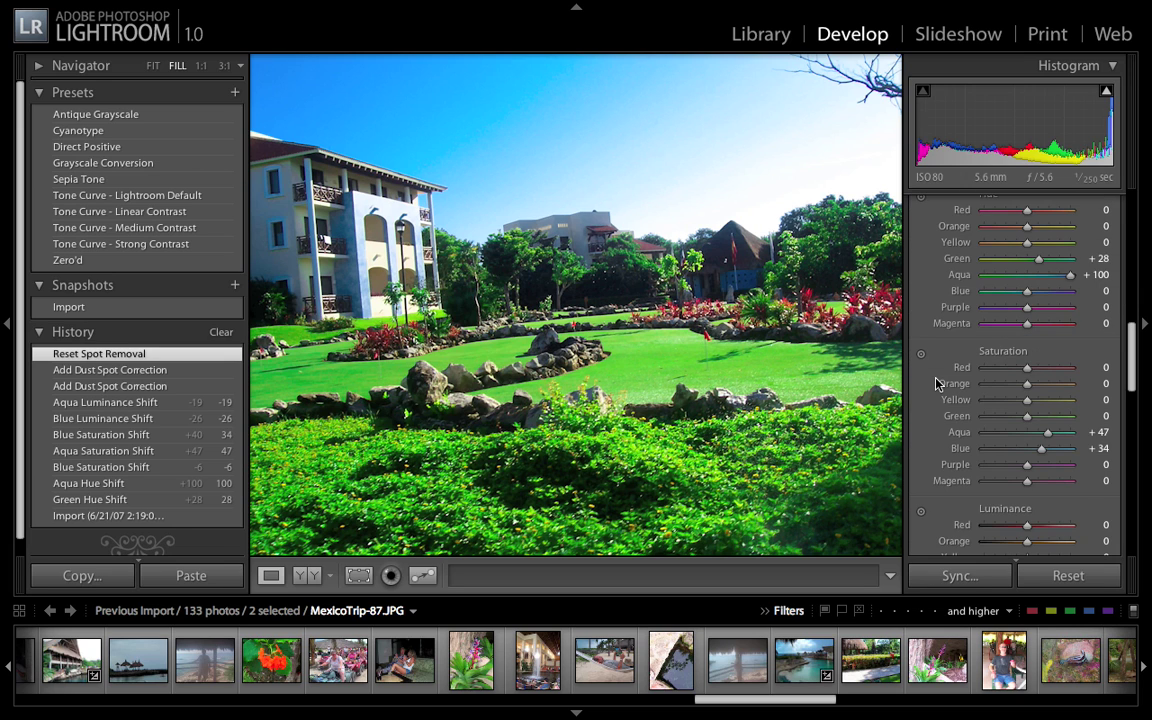
{"action": "scroll", "coordinate": [937, 384], "scroll_direction": "down", "scroll_amount": 3}
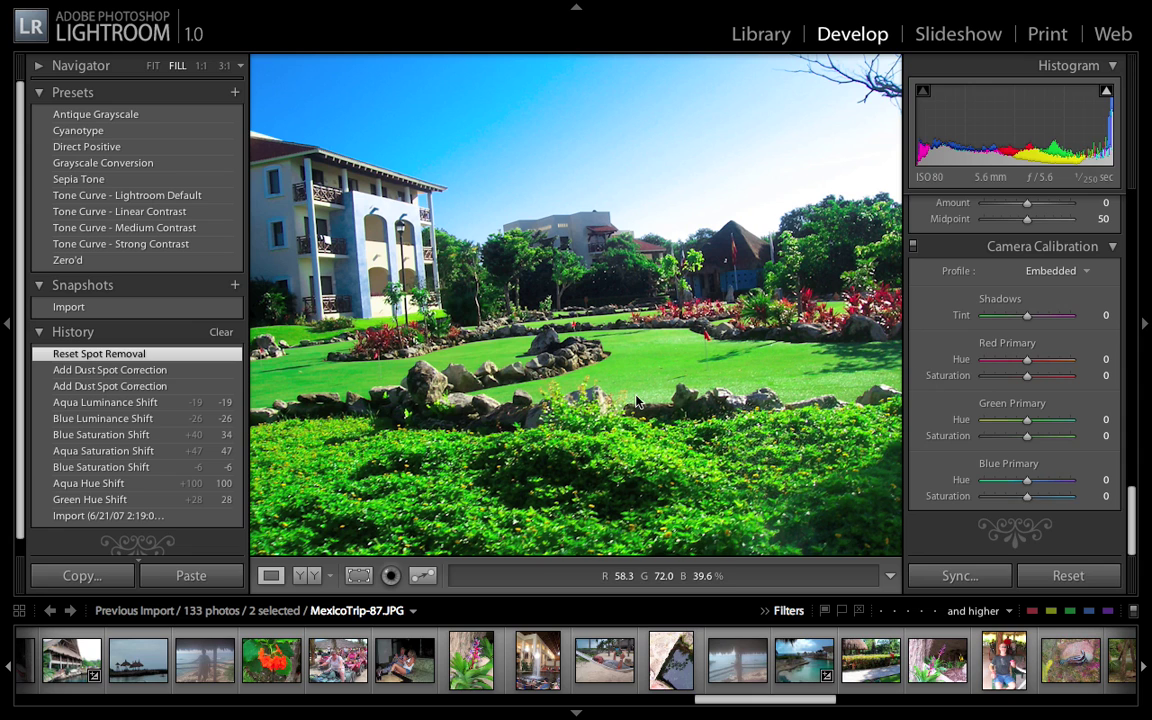
{"action": "right_click", "coordinate": [824, 674]}
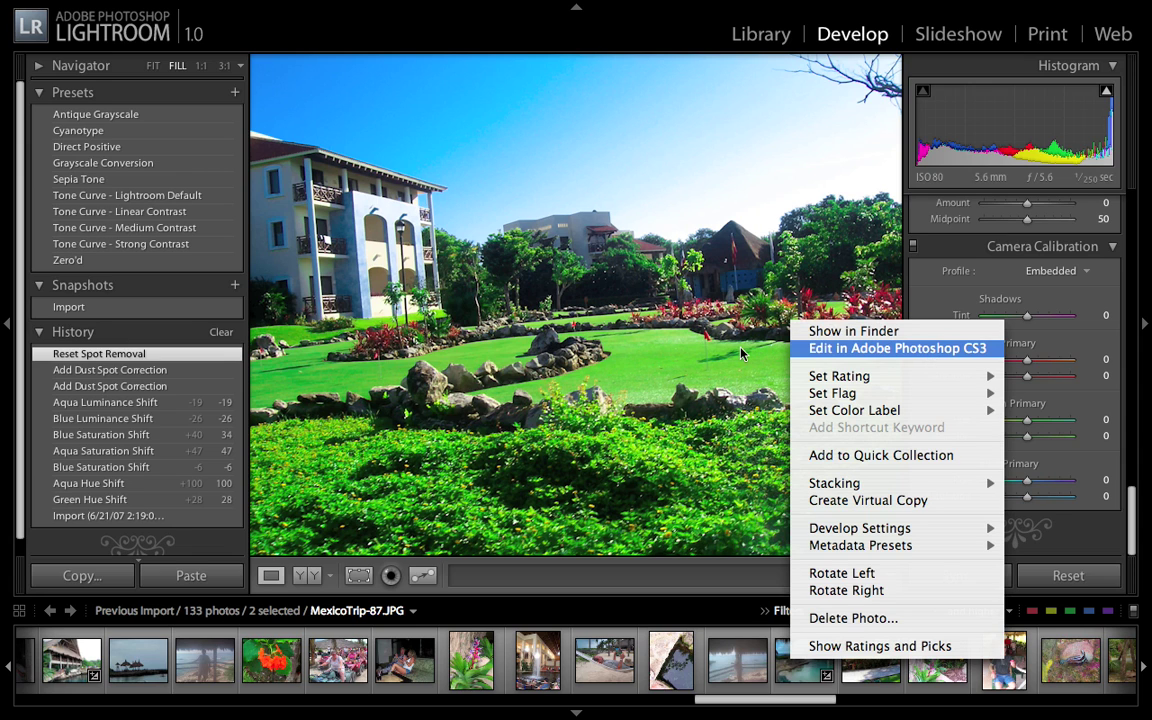
{"action": "left_click", "coordinate": [625, 433]}
{"action": "scroll", "coordinate": [150, 415], "scroll_direction": "down", "scroll_amount": 1}
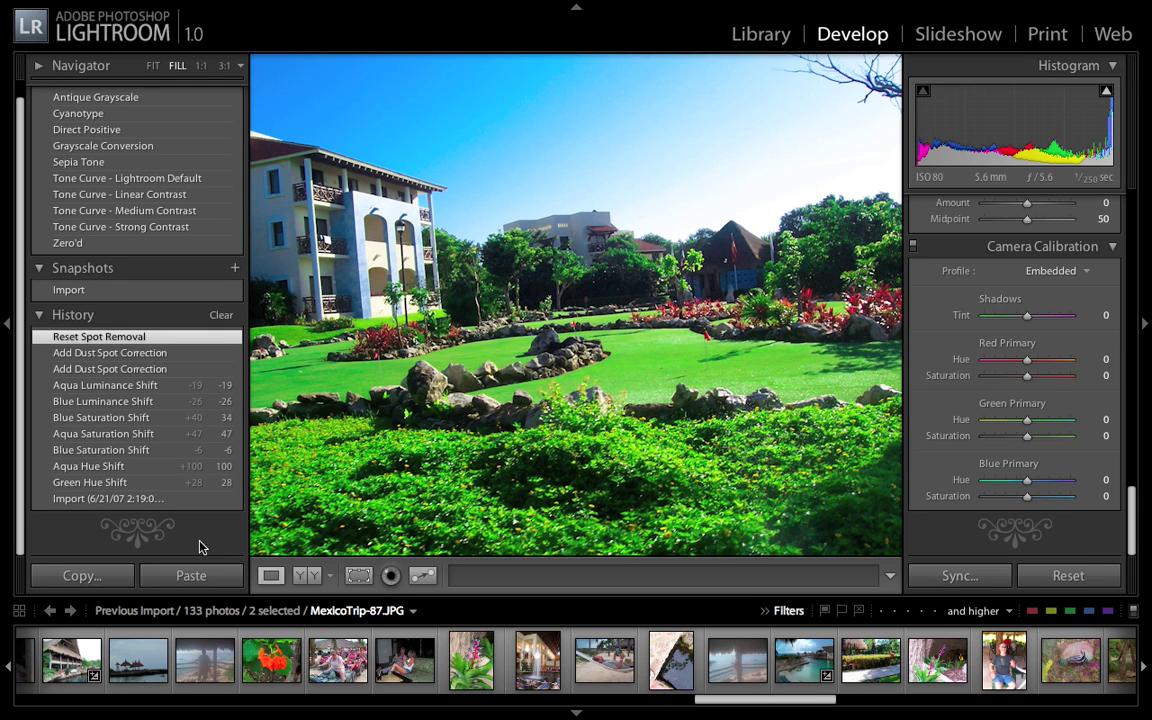
{"action": "scroll", "coordinate": [162, 480], "scroll_direction": "up", "scroll_amount": 1}
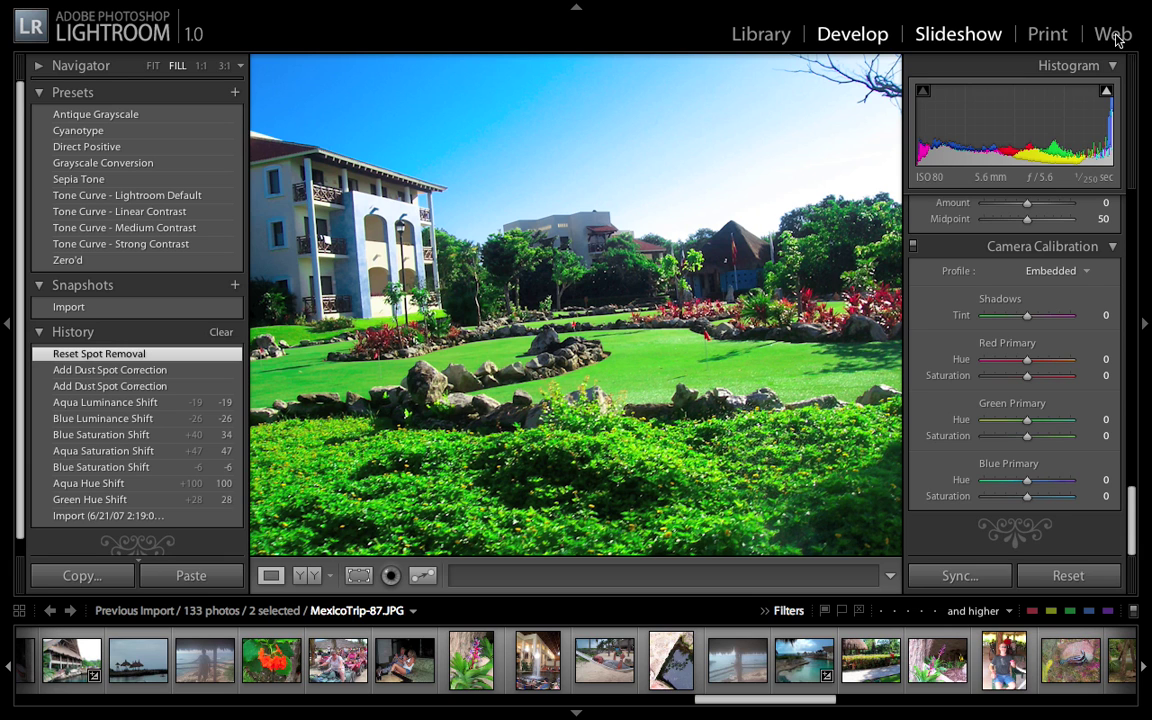
Switch to the Slideshow module and scroll the right panel through Options, Layout, Overlays, Backdrop and Playback
{"action": "left_click", "coordinate": [995, 34]}
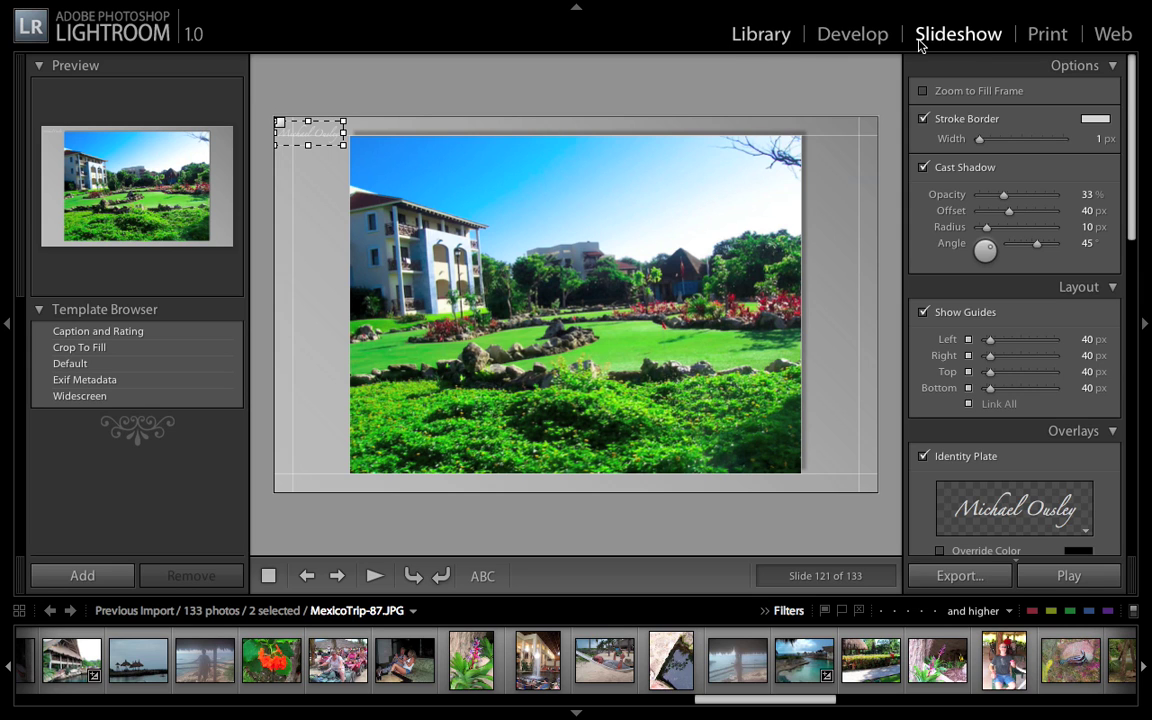
{"action": "scroll", "coordinate": [950, 318], "scroll_direction": "down", "scroll_amount": 10}
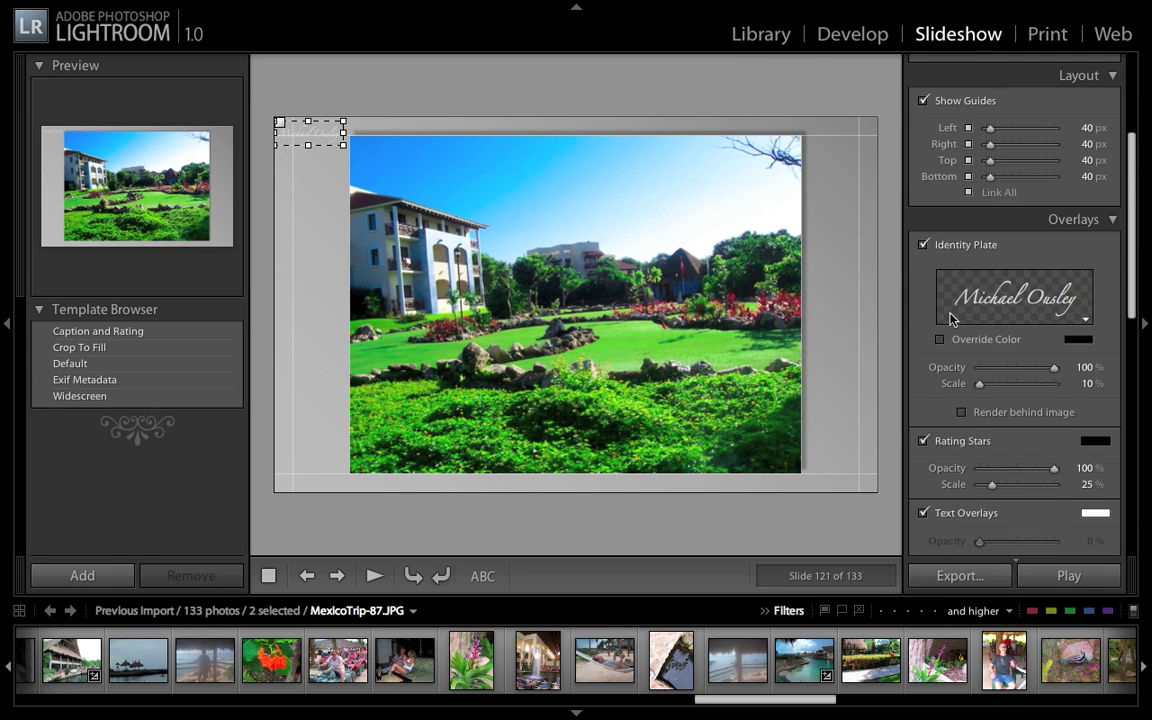
{"action": "scroll", "coordinate": [950, 318], "scroll_direction": "down", "scroll_amount": 3}
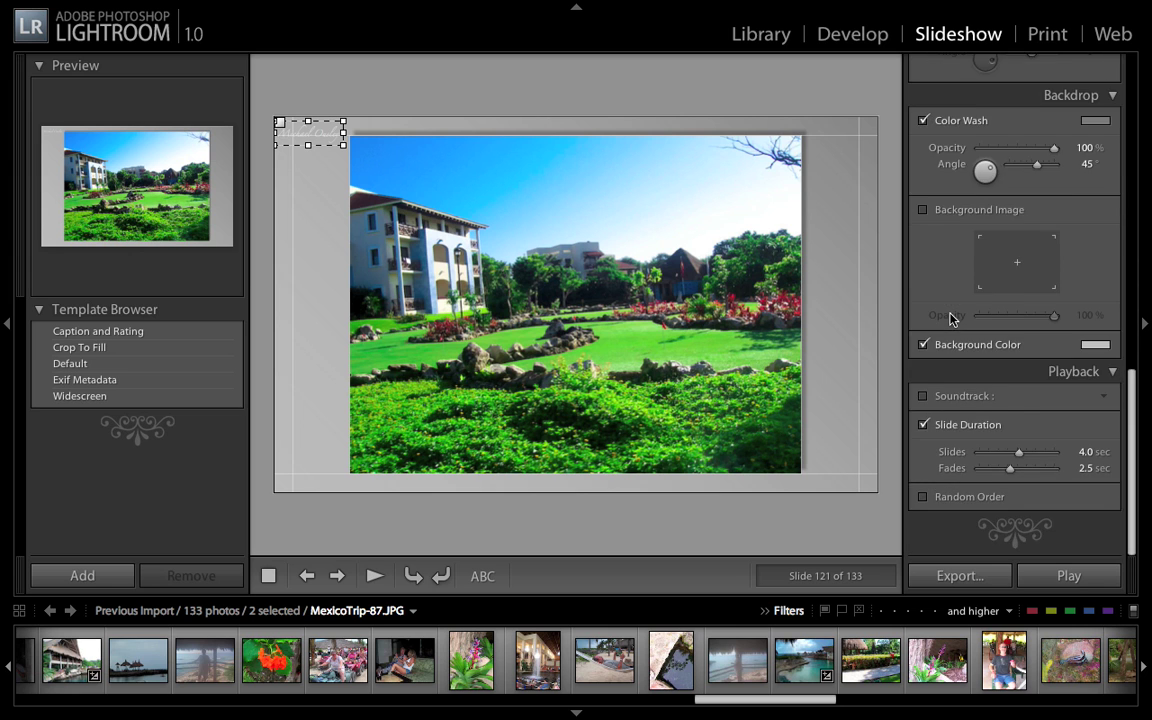
{"action": "scroll", "coordinate": [950, 318], "scroll_direction": "up", "scroll_amount": 13}
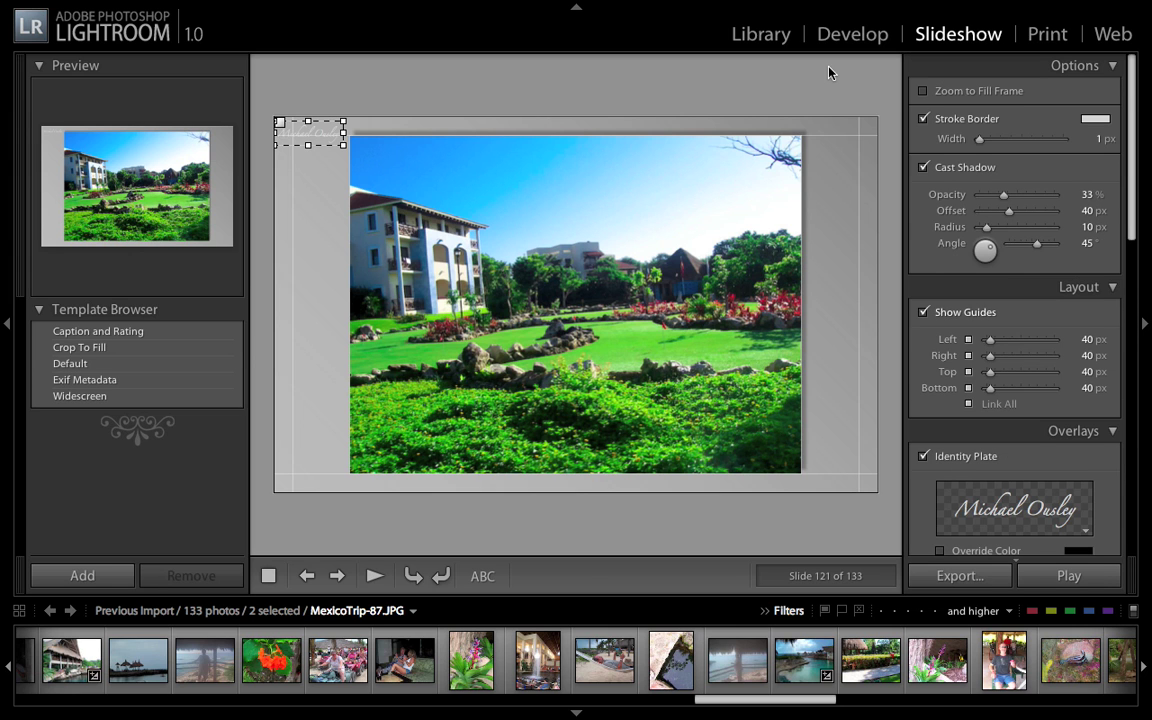
Return to the Library and flip between MexicoTrip-87 and MexicoTrip-88 with the arrow keys
{"action": "left_click", "coordinate": [761, 34]}
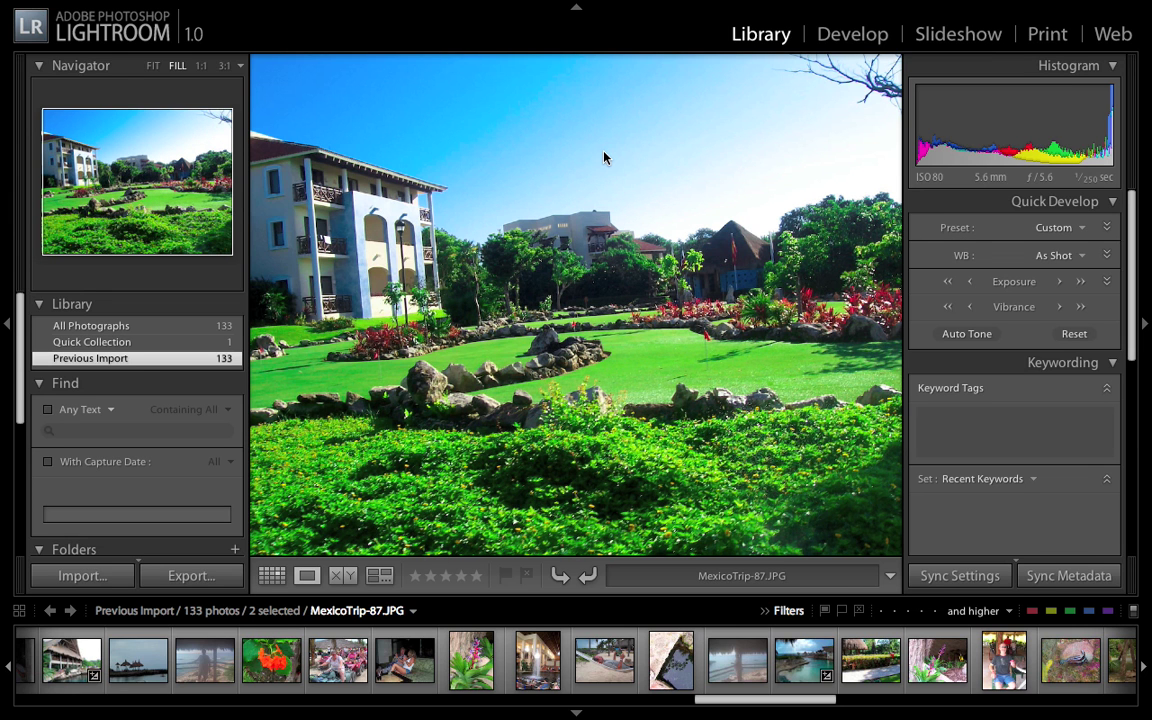
{"action": "key", "text": "Right"}
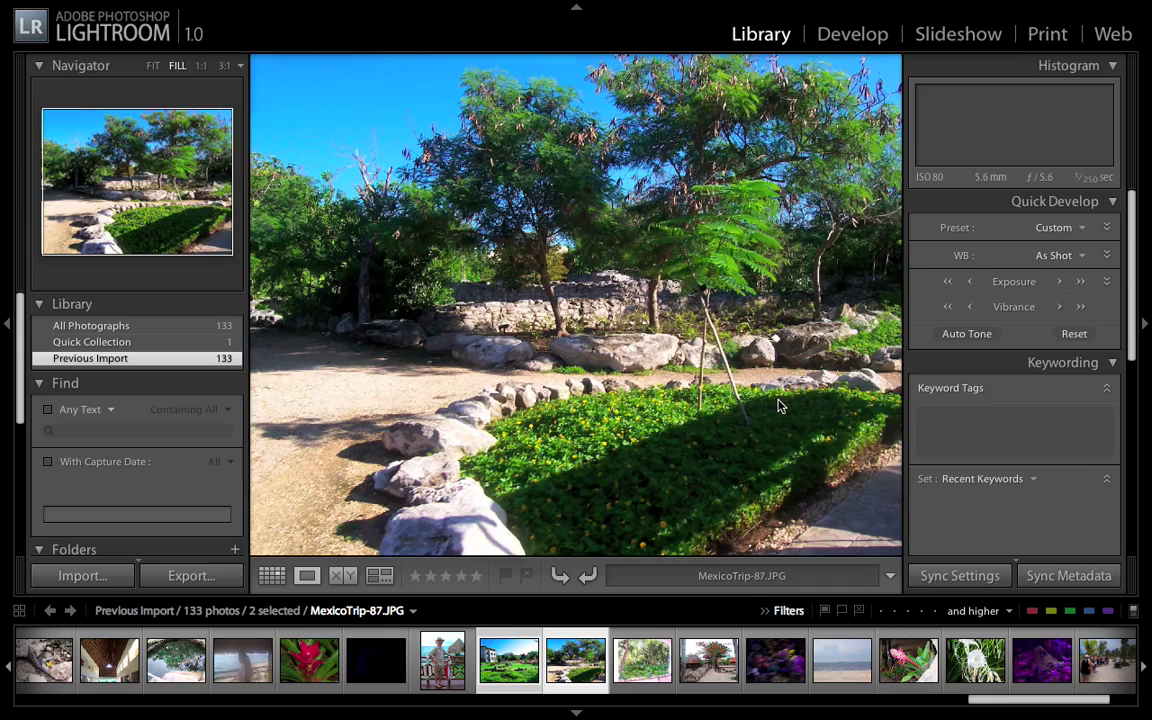
{"action": "key", "text": "Right"}
{"action": "key", "text": "Right"}
{"action": "key", "text": "Right"}
{"action": "key", "text": "Right"}
{"action": "key", "text": "Right"}
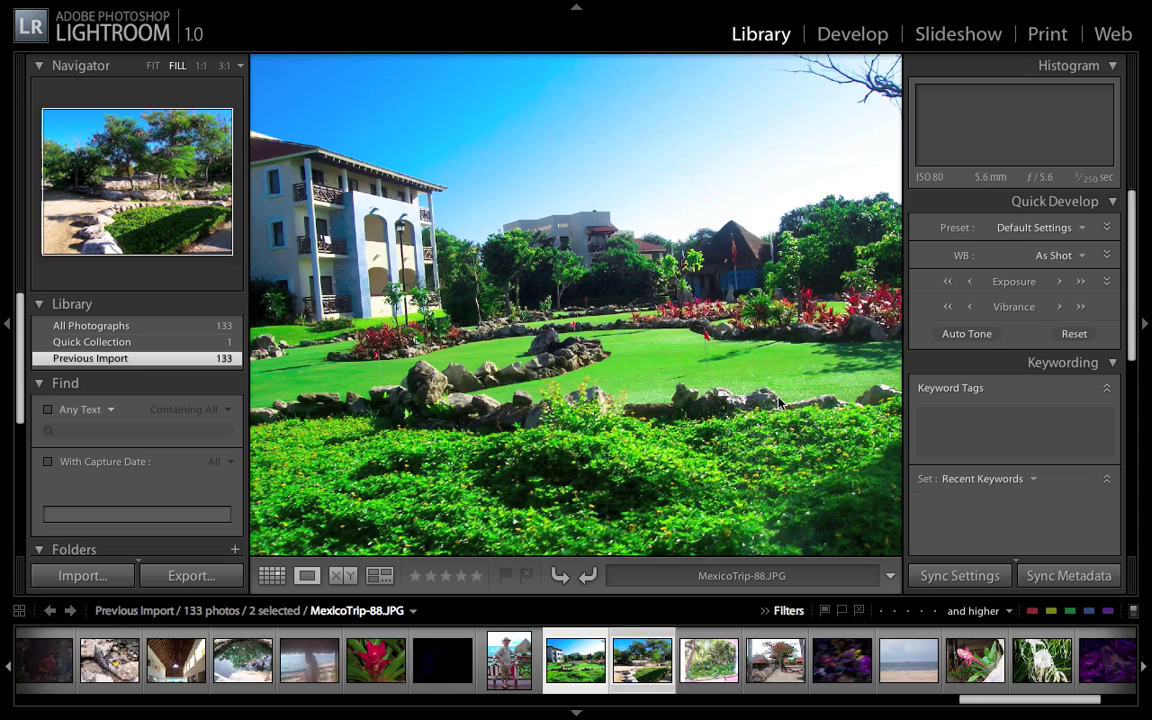
{"action": "key", "text": "Right"}
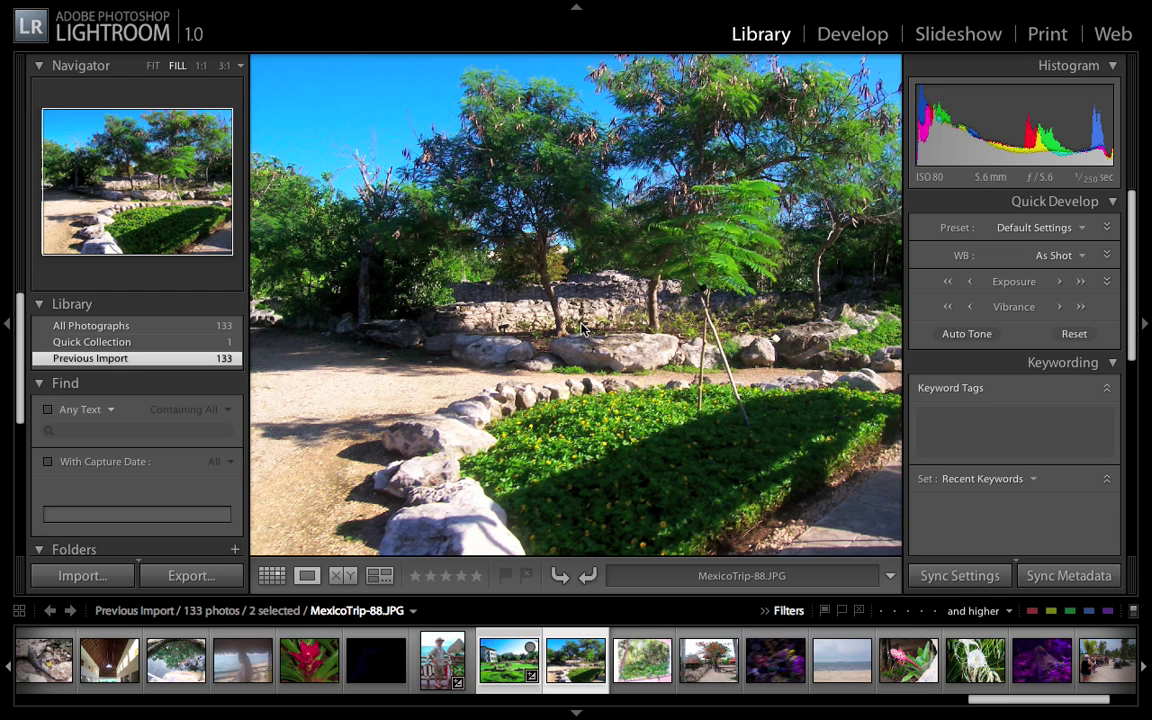
Go back to the edited MexicoTrip-87, then hide Lightroom with Cmd+H to reveal the desktop
{"action": "key", "text": "ctrl+shift+r"}
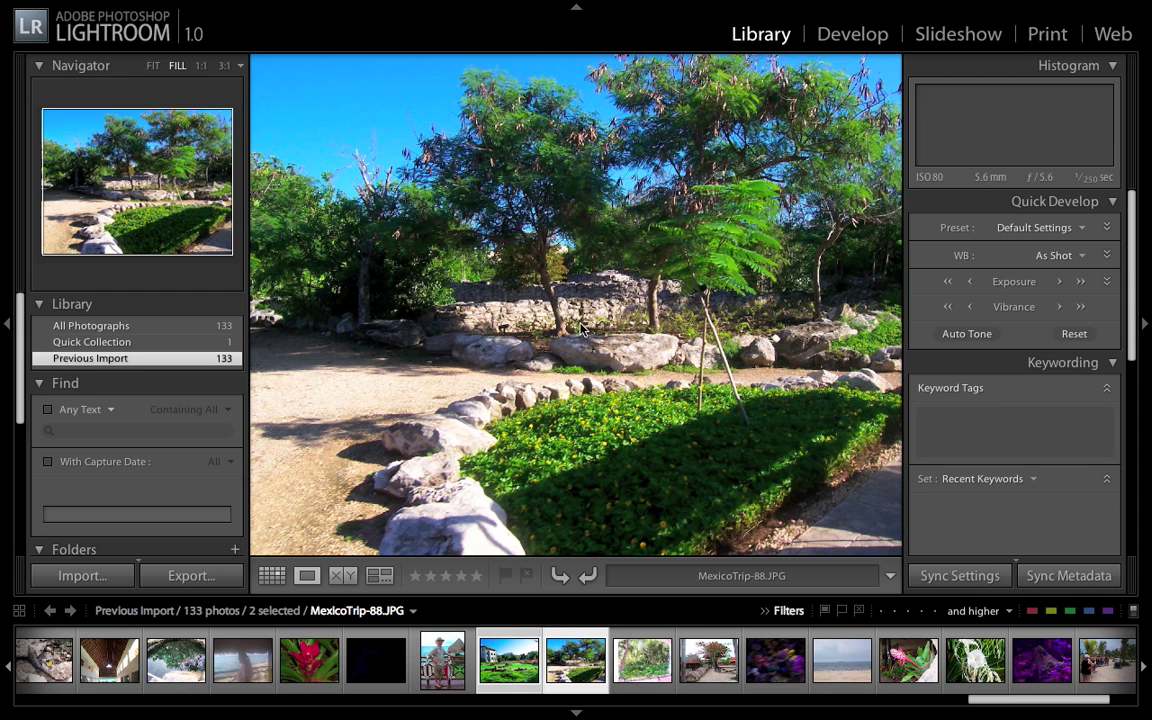
{"action": "key", "text": "Left"}
{"action": "key", "text": "ctrl+z"}
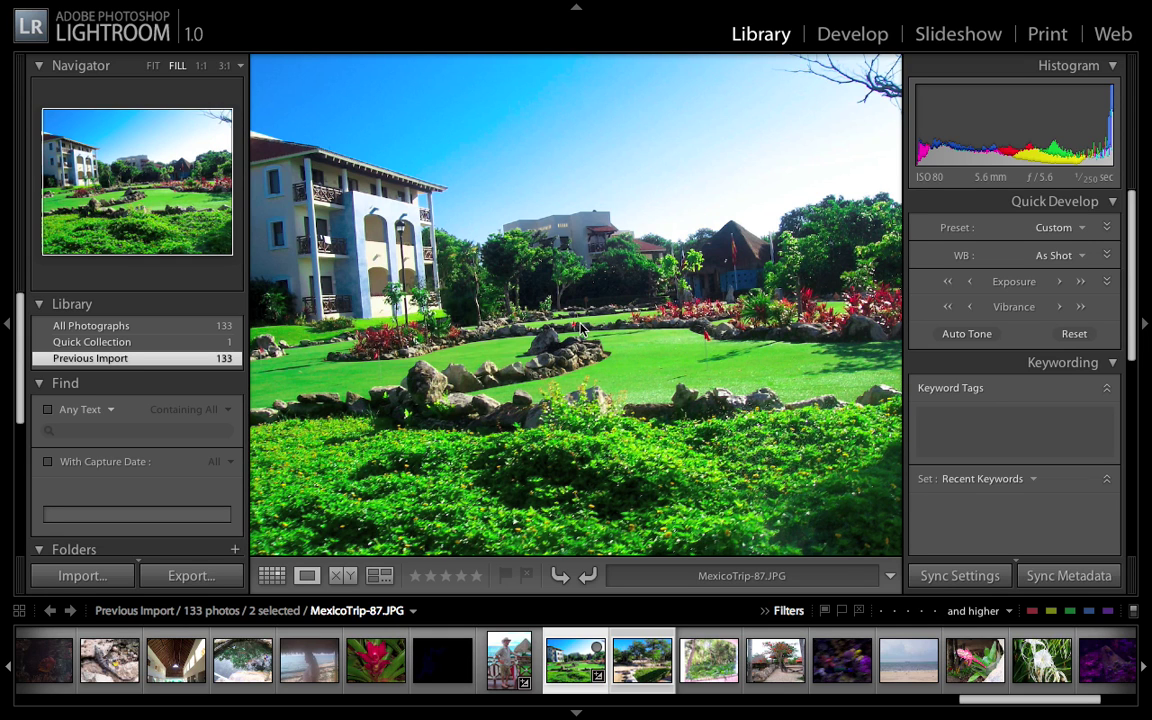
{"action": "key", "text": "super+h"}
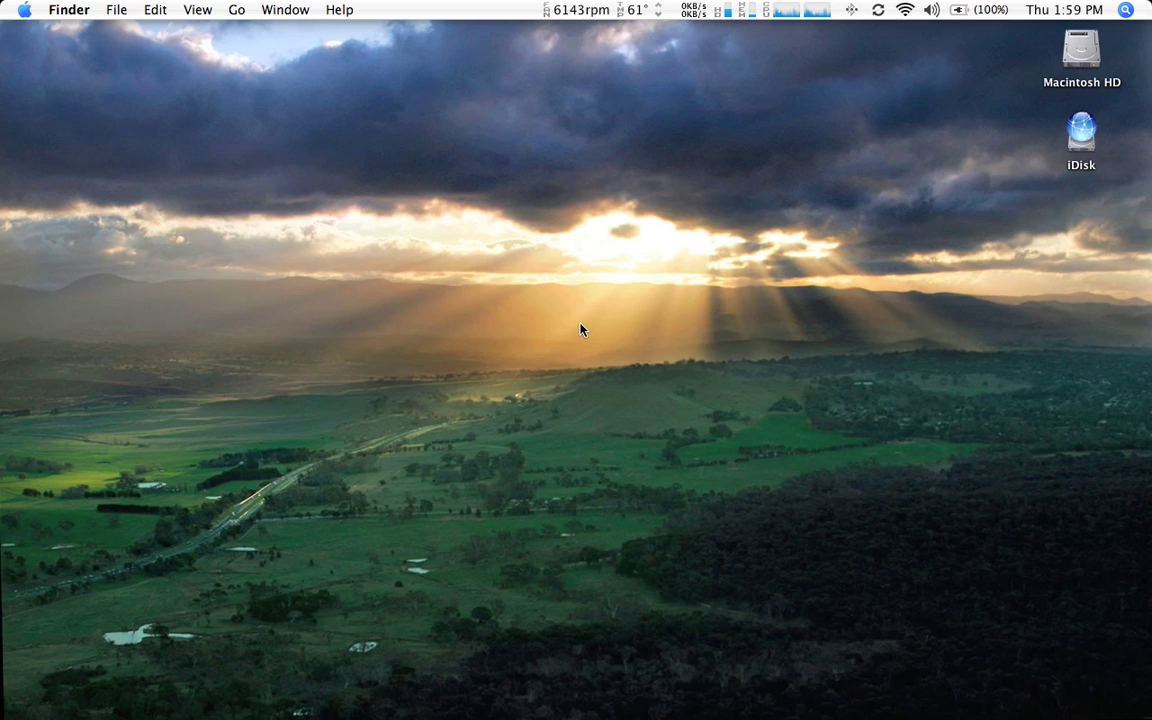